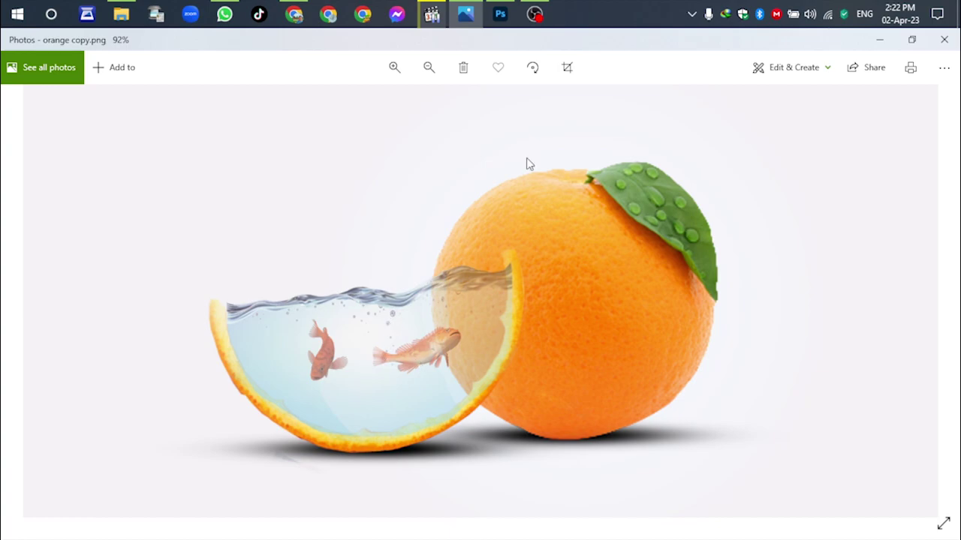
Check the source images in the OBS Studio Data folder and open orange.png in Photoshop.
click(881, 42)
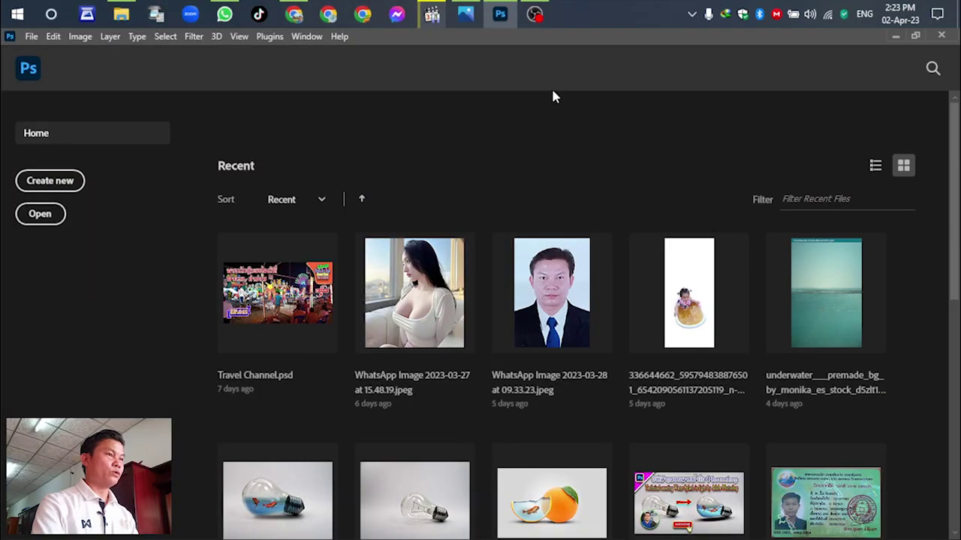
click(121, 13)
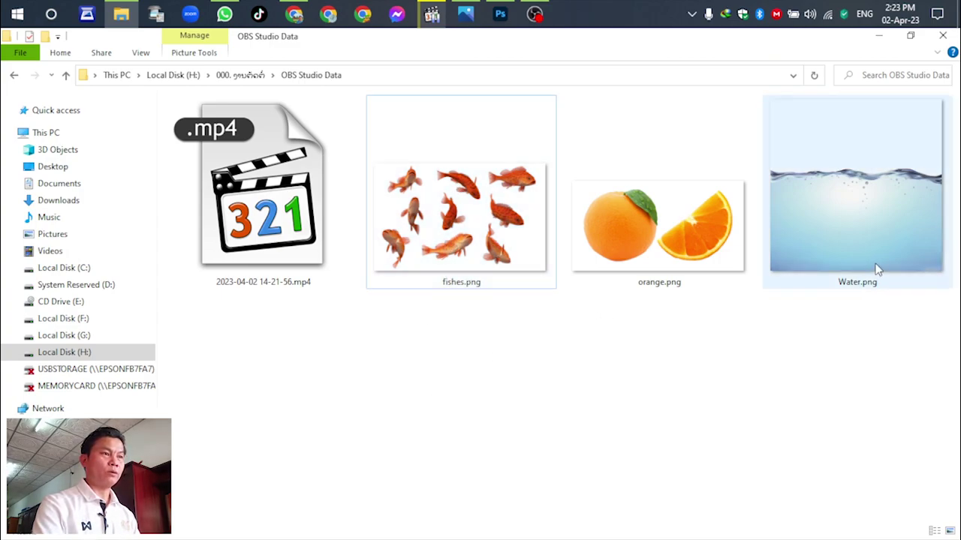
click(877, 35)
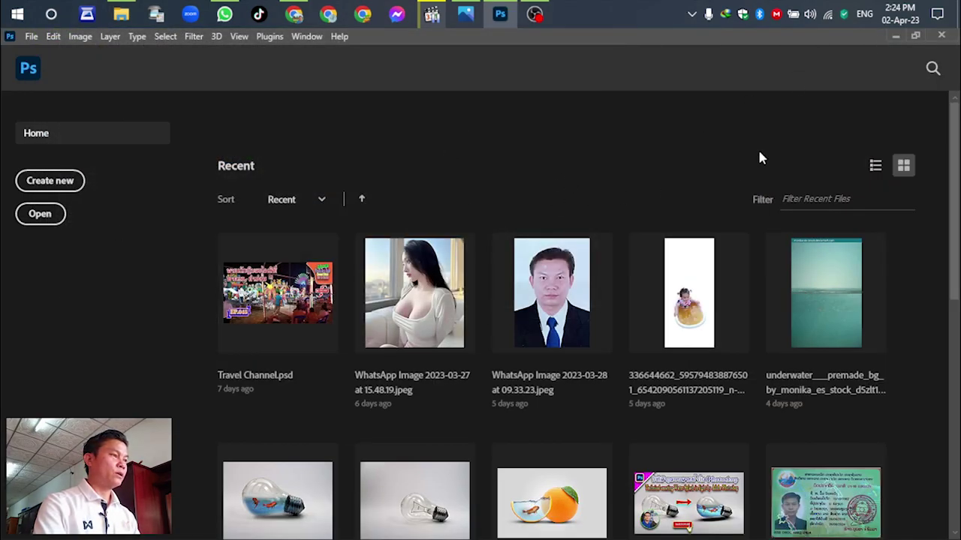
click(40, 214)
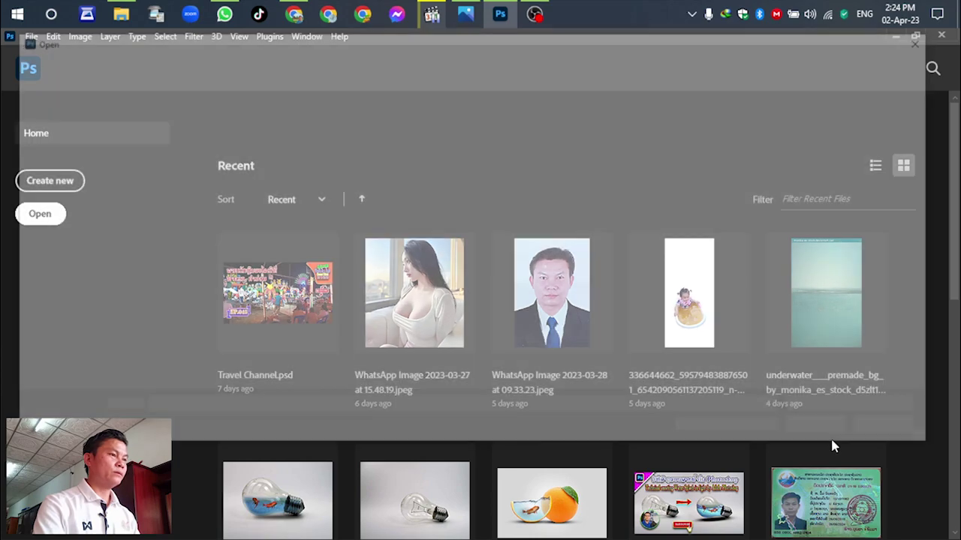
click(379, 161)
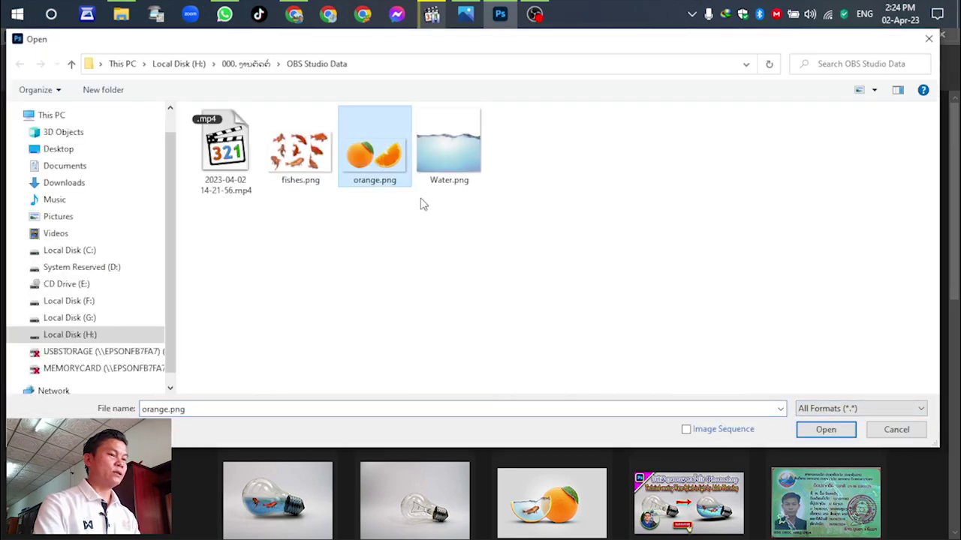
click(830, 432)
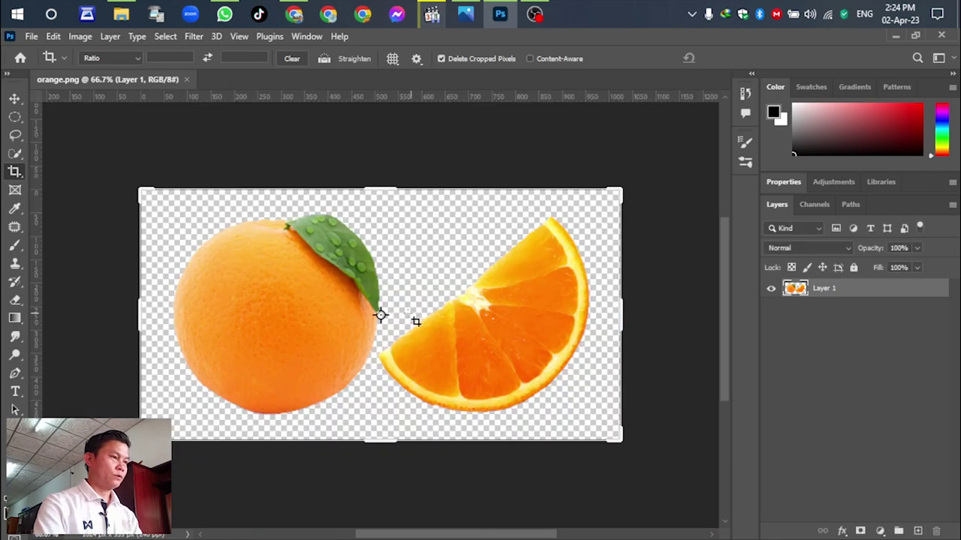
Enlarge the canvas evenly around both oranges with the Crop tool to about 1372 × 717 px and apply the crop.
scroll(415, 320, down, 1)
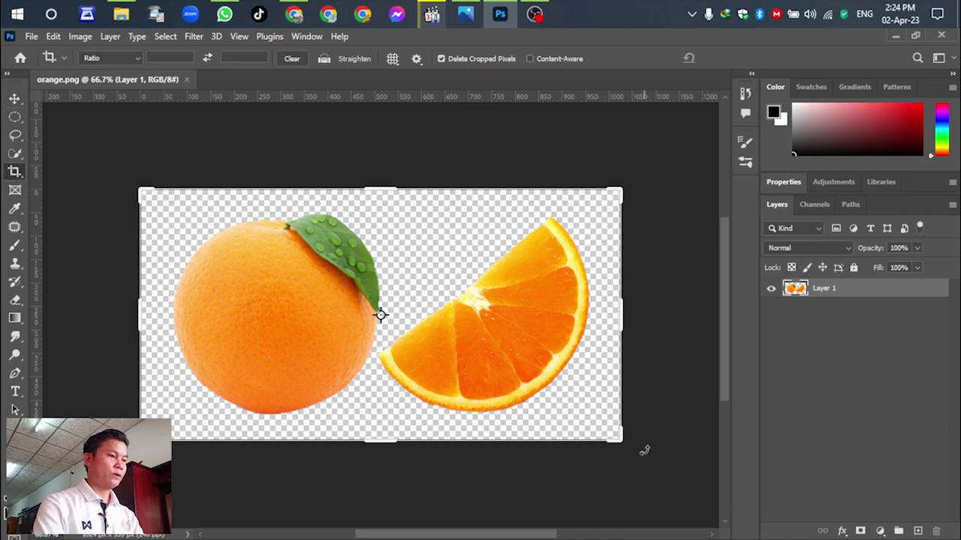
drag(623, 439, 693, 516)
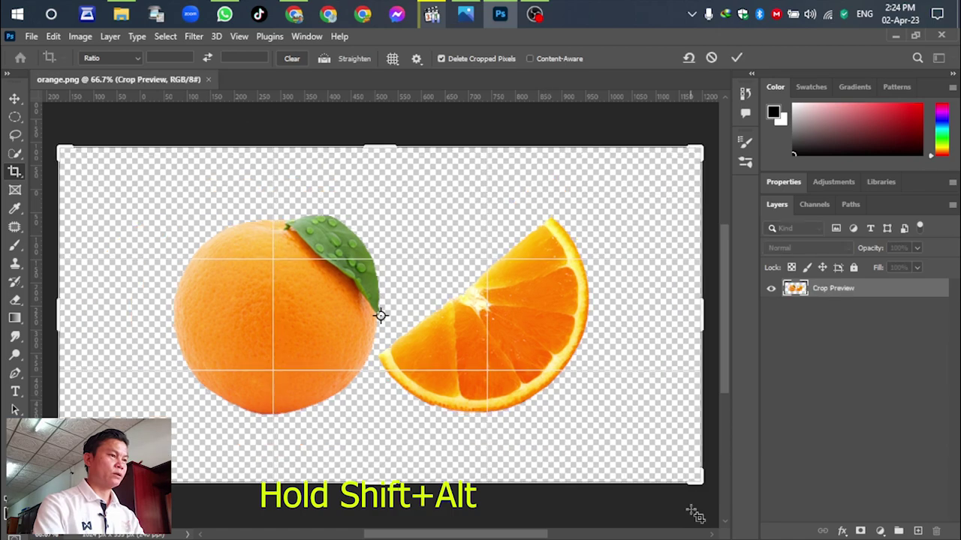
key(v)
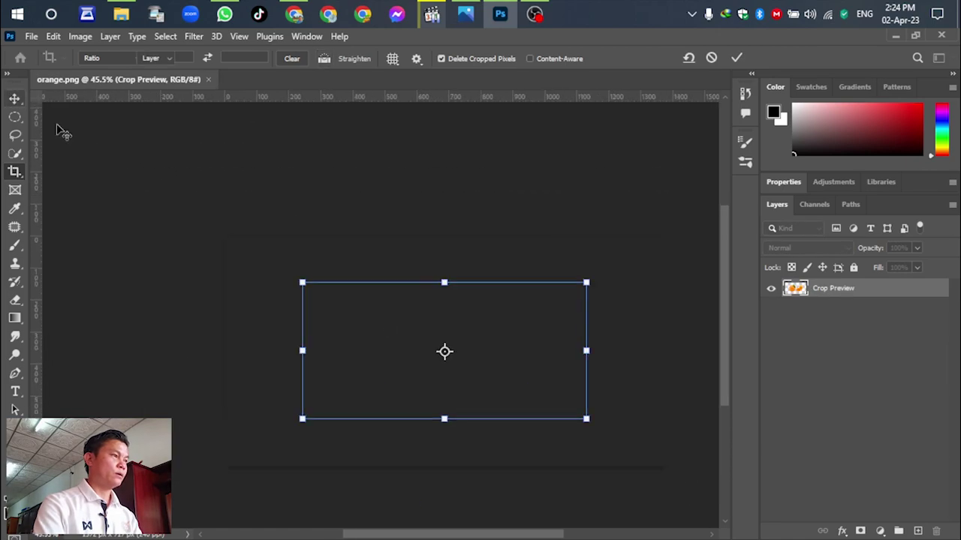
scroll(517, 350, up, 2)
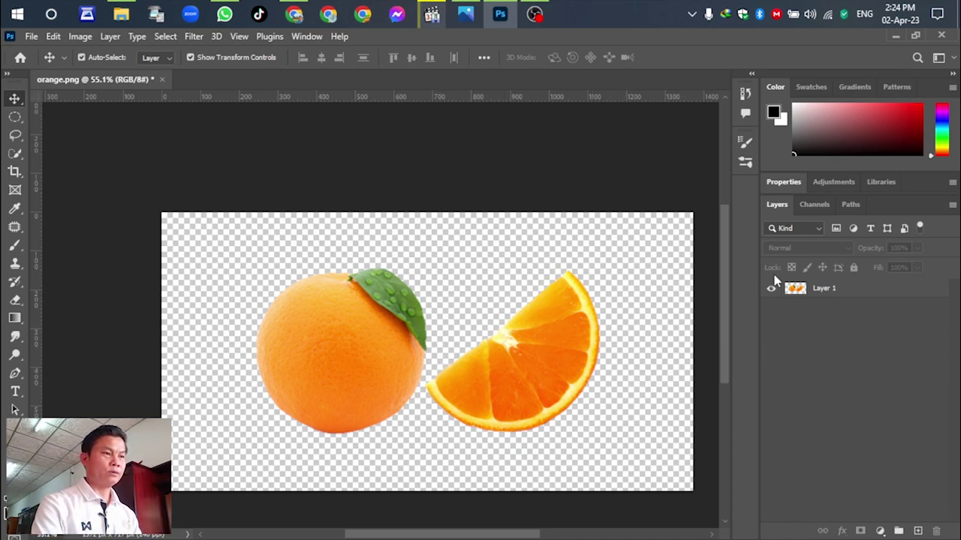
Add a Gradient Fill layer above Layer 1 with Radial style and the Black, White preset from Basics.
click(866, 298)
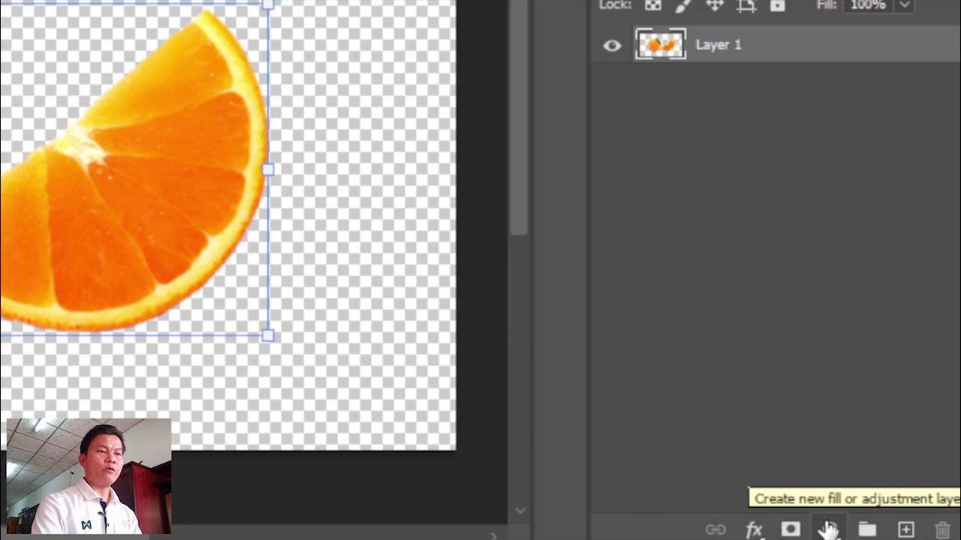
click(828, 530)
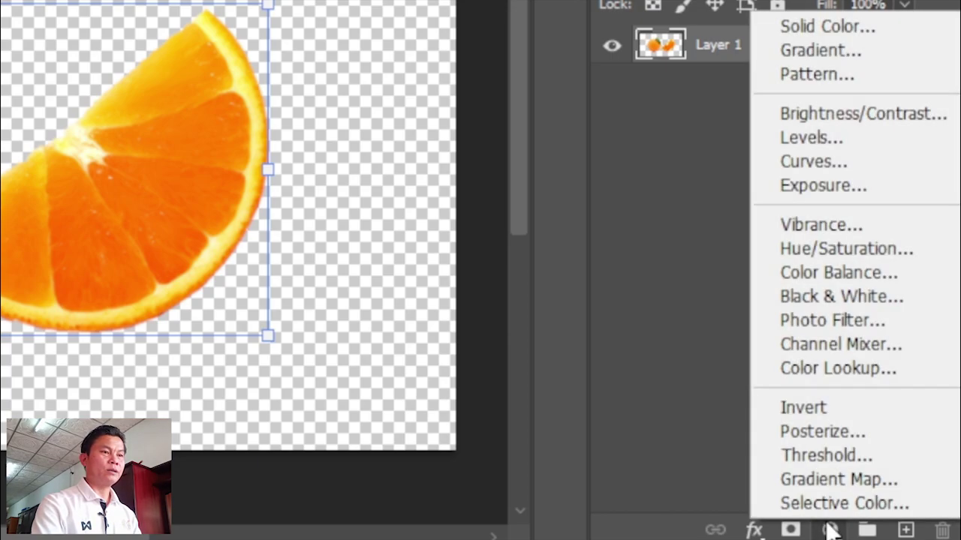
click(847, 55)
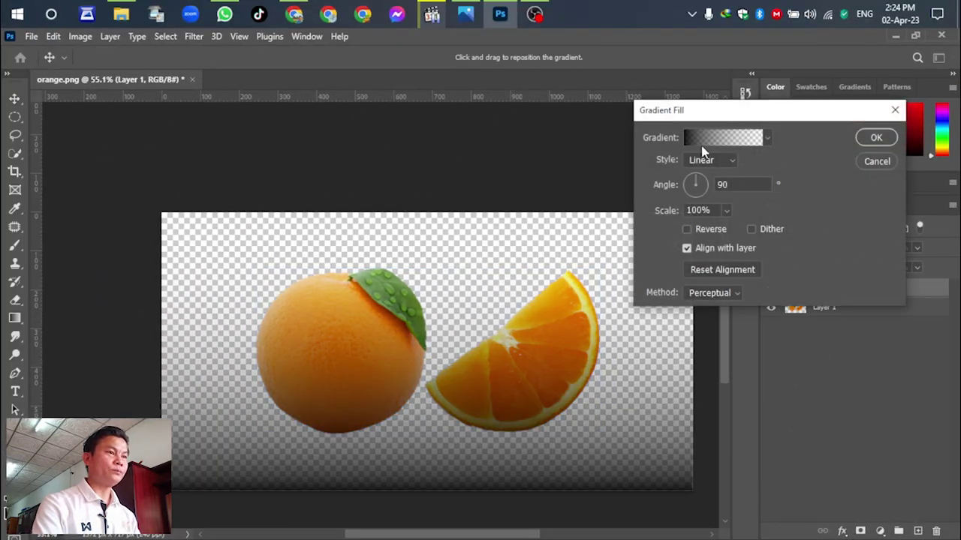
click(733, 162)
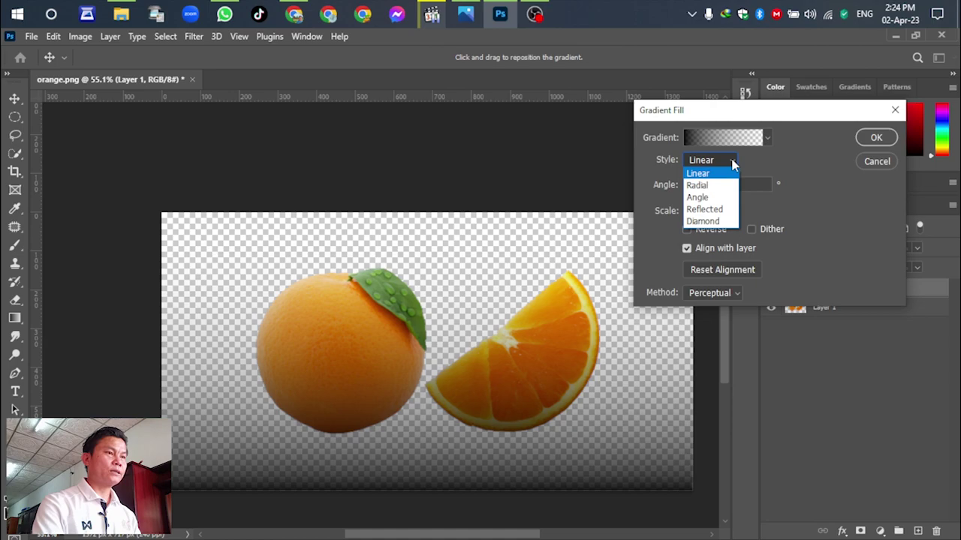
click(695, 186)
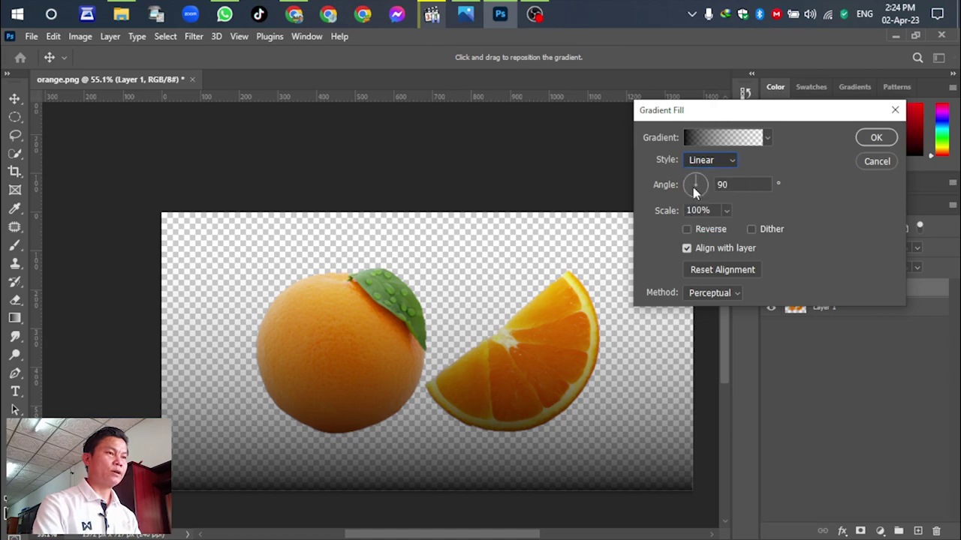
click(716, 136)
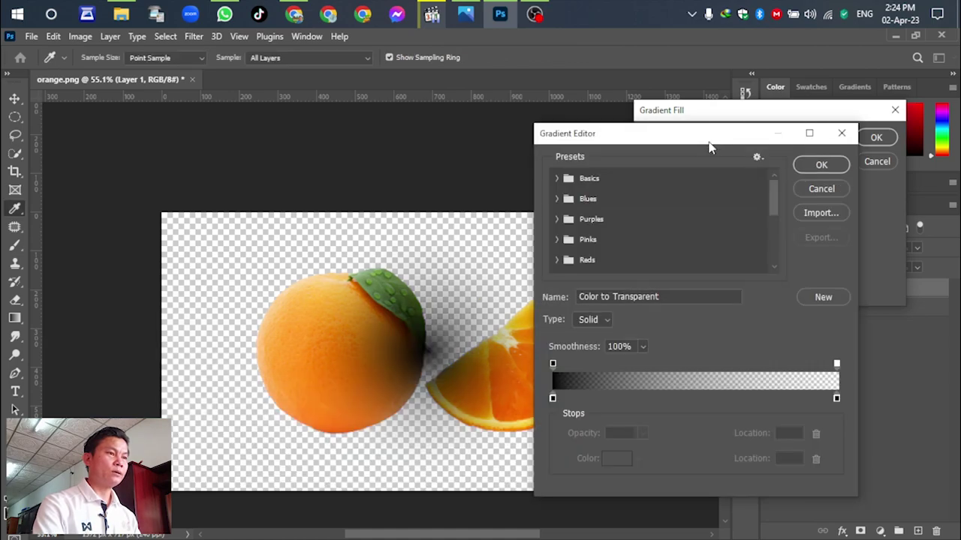
click(557, 179)
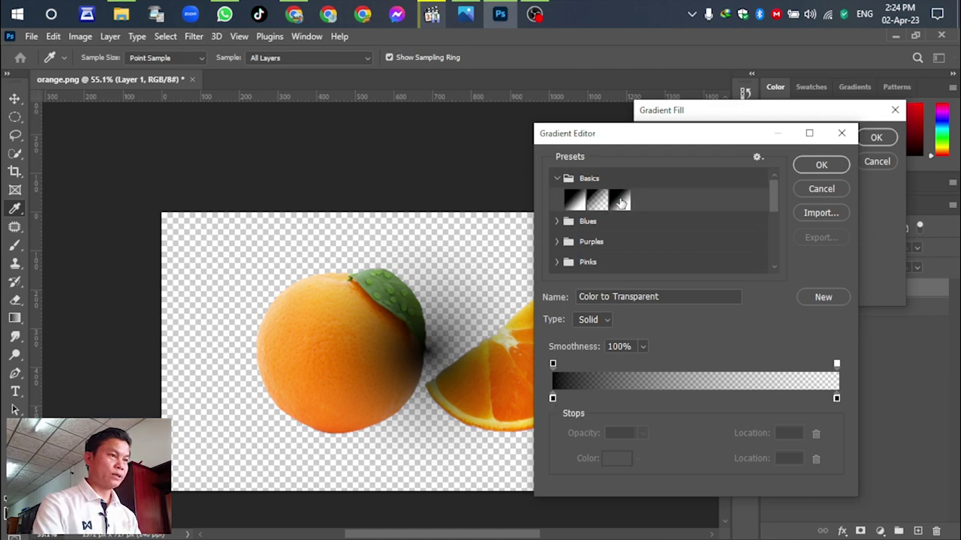
click(620, 201)
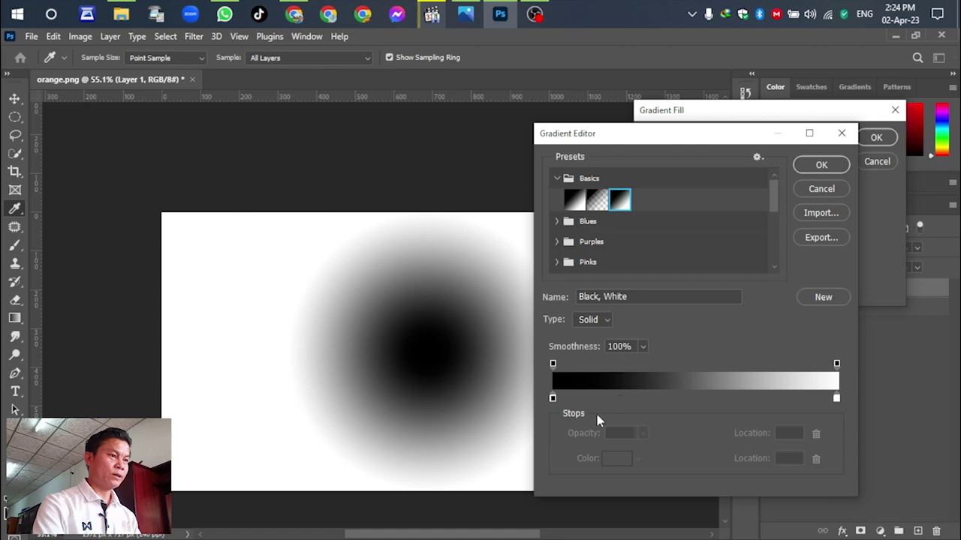
Set the color of the gradient's starting stop to light gray cccccc.
double_click(552, 400)
click(196, 76)
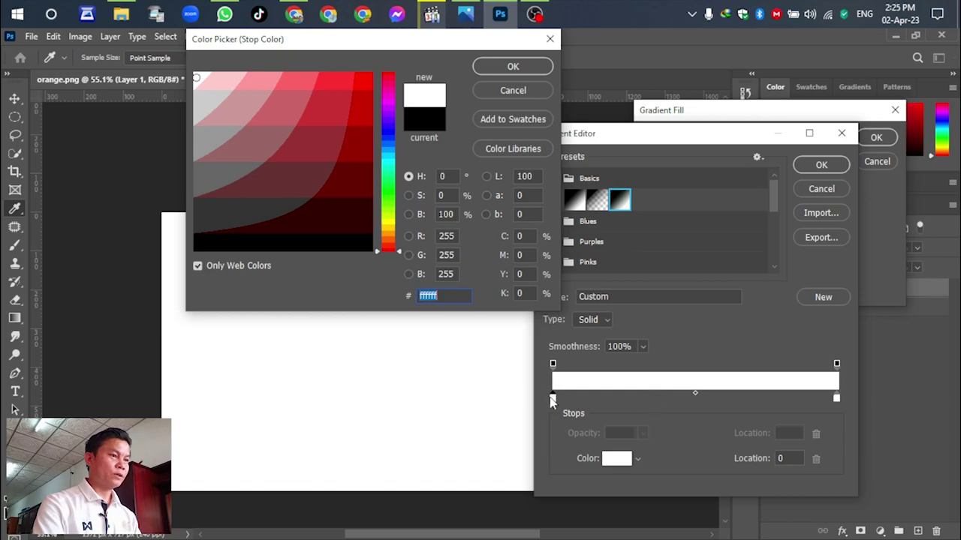
click(195, 90)
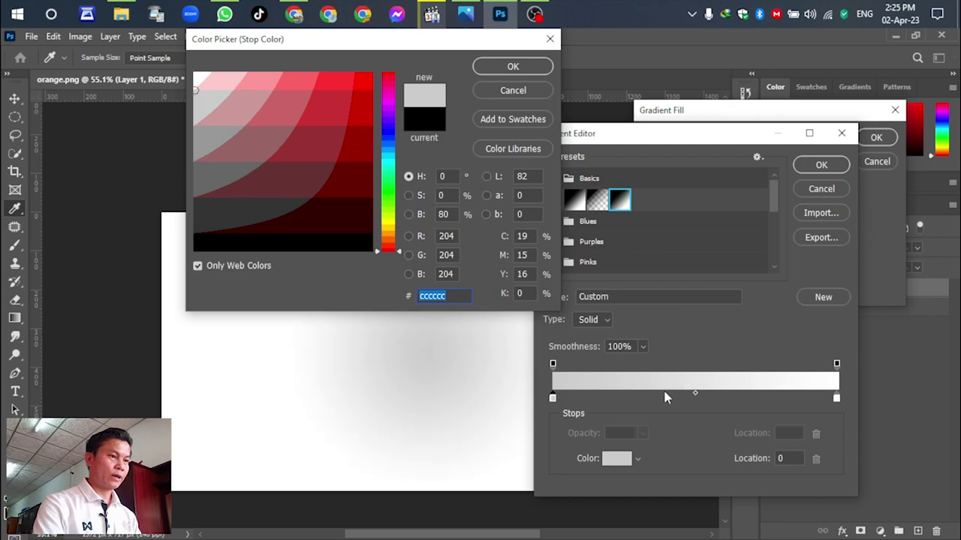
click(508, 72)
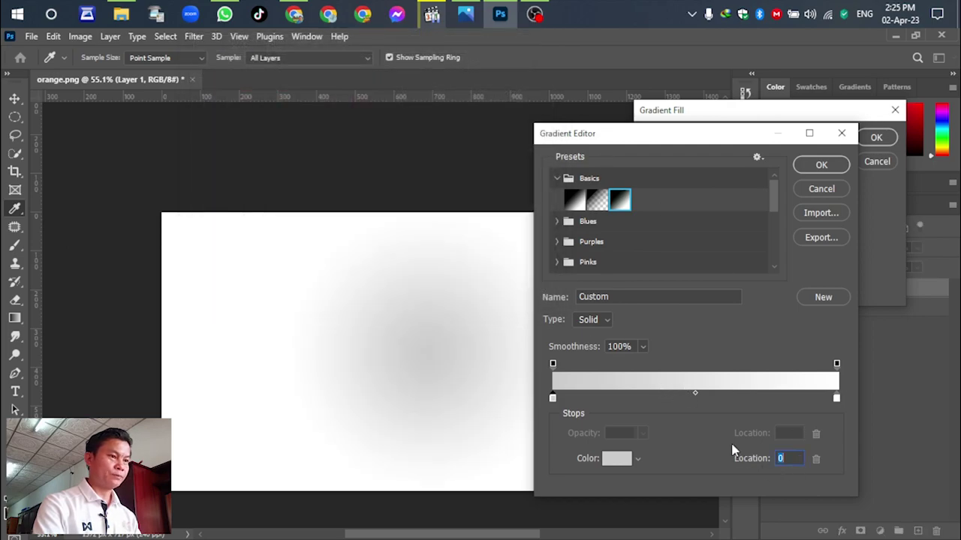
Add a white middle color stop to the gradient and place it at location 43.
click(663, 398)
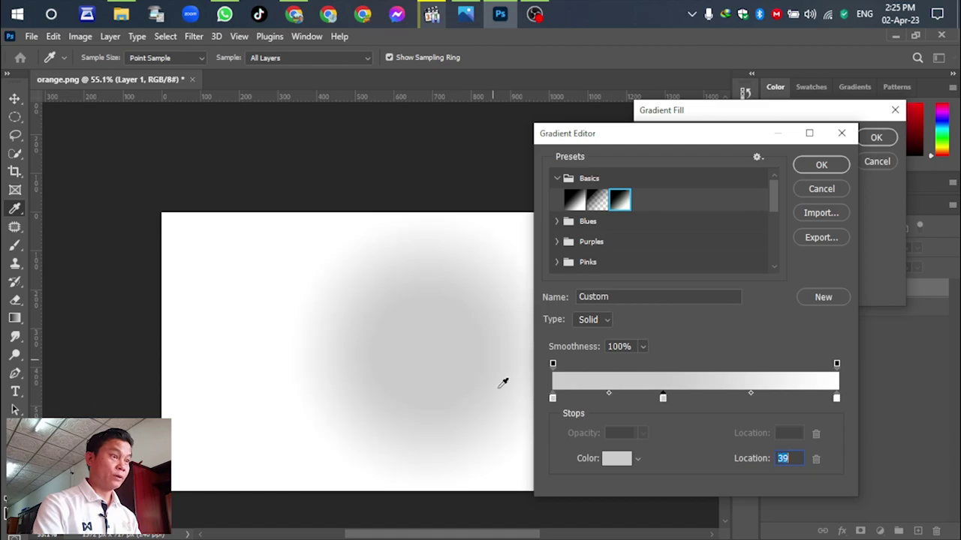
double_click(663, 398)
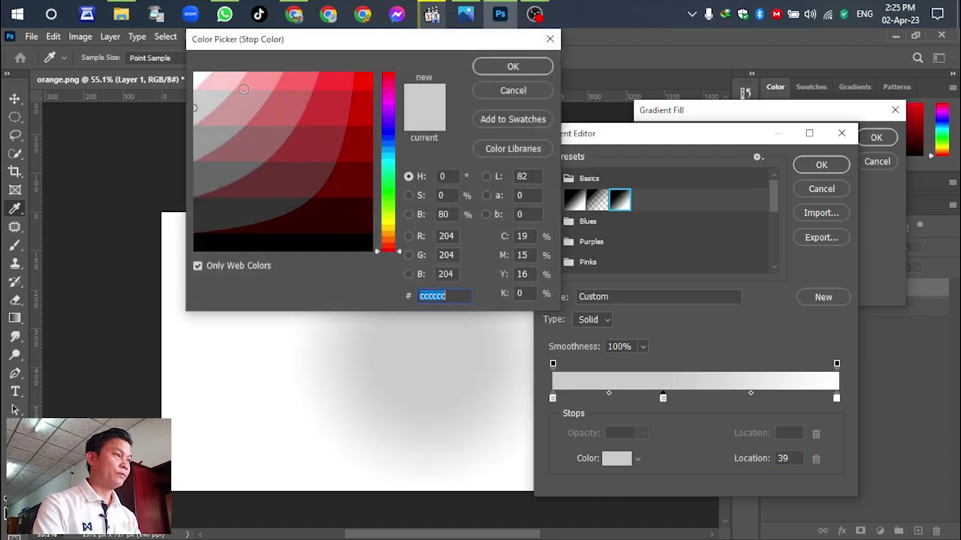
click(199, 77)
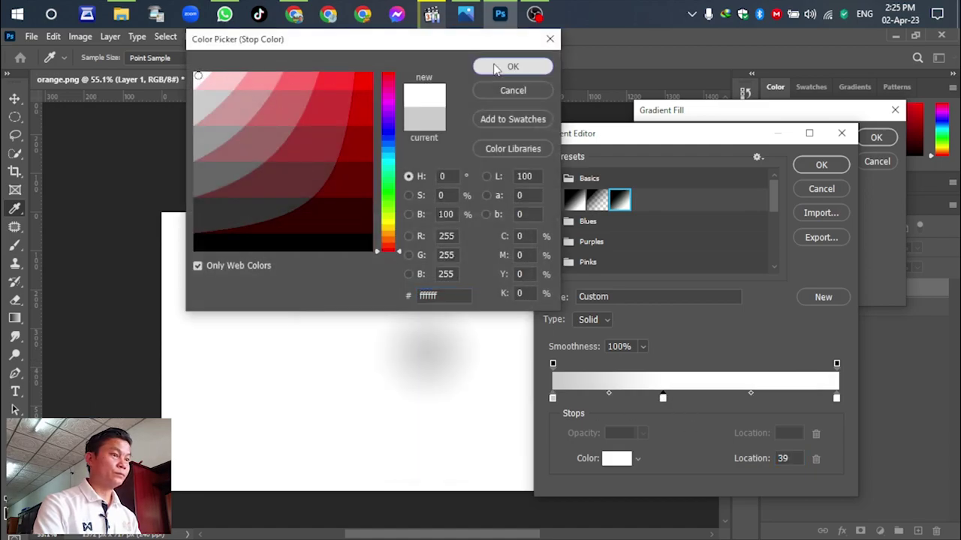
click(513, 66)
mouse_move(663, 398)
mouse_down()
mouse_move(710, 398)
mouse_move(680, 397)
mouse_up()
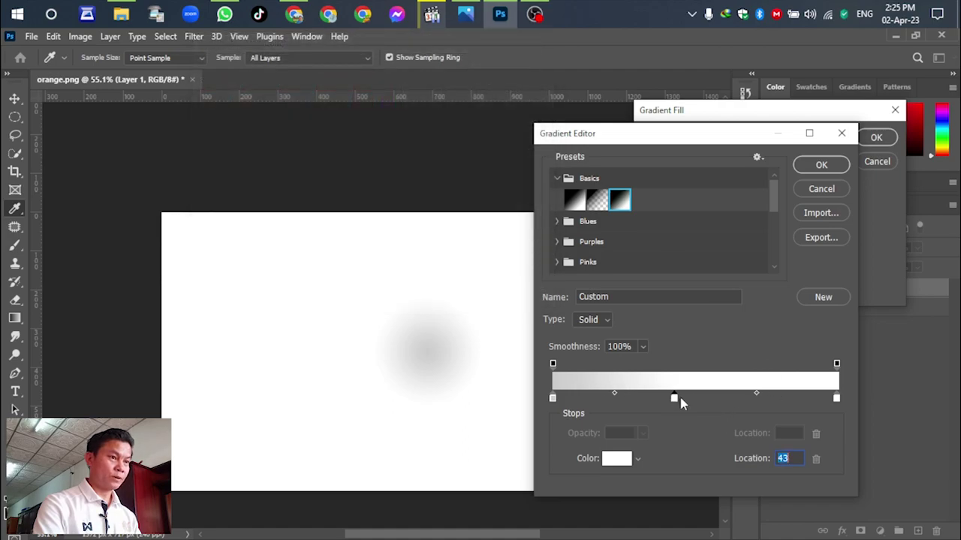
Set the color of the gradient's end stop at location 100 to light gray cccccc.
double_click(836, 398)
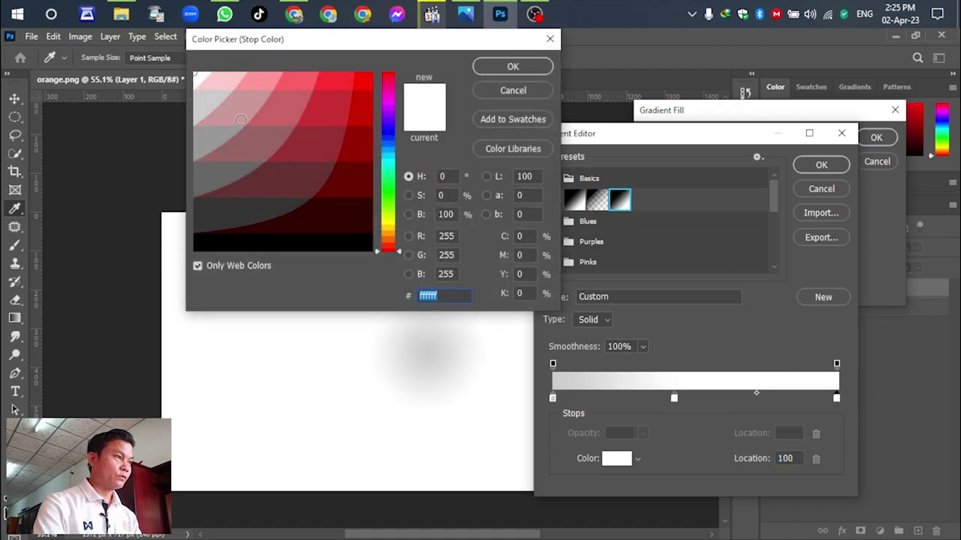
text(cccccc)
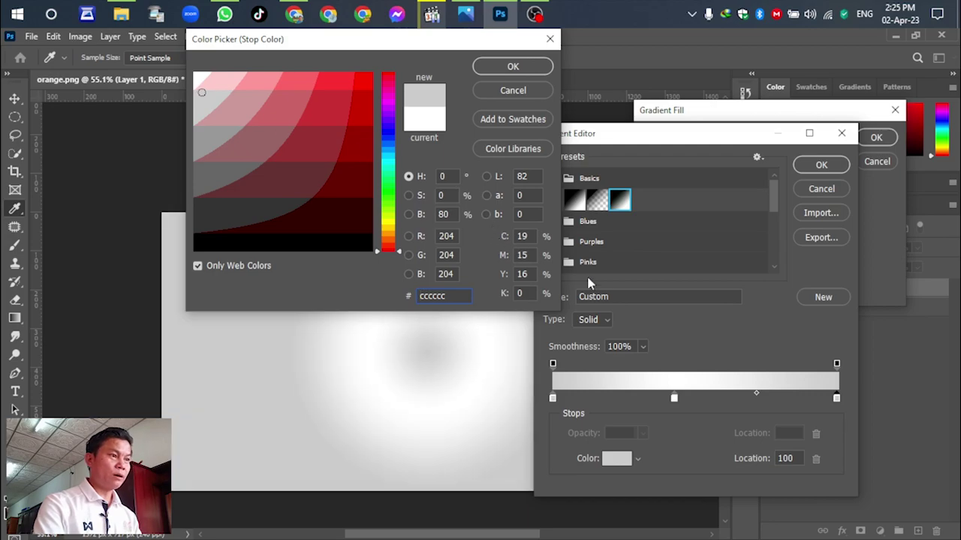
mouse_move(533, 14)
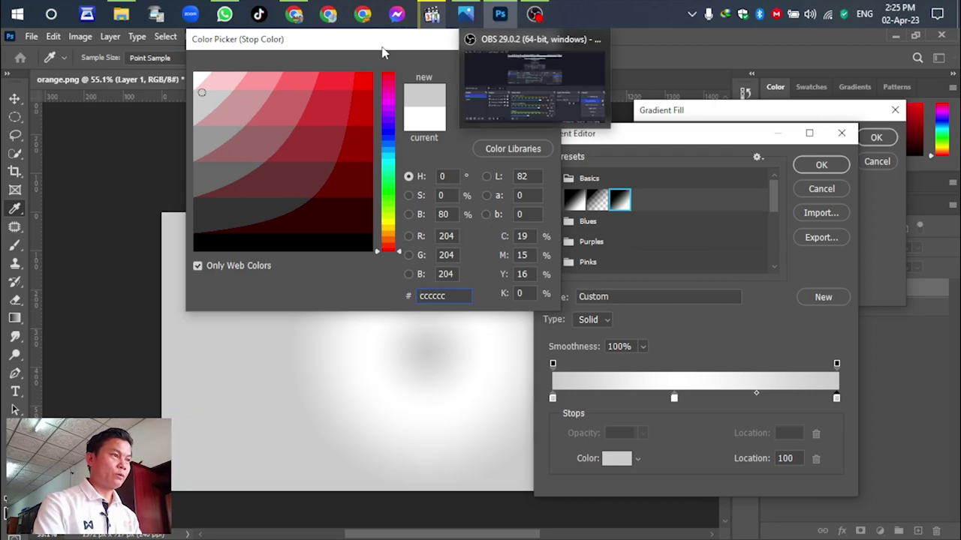
click(515, 66)
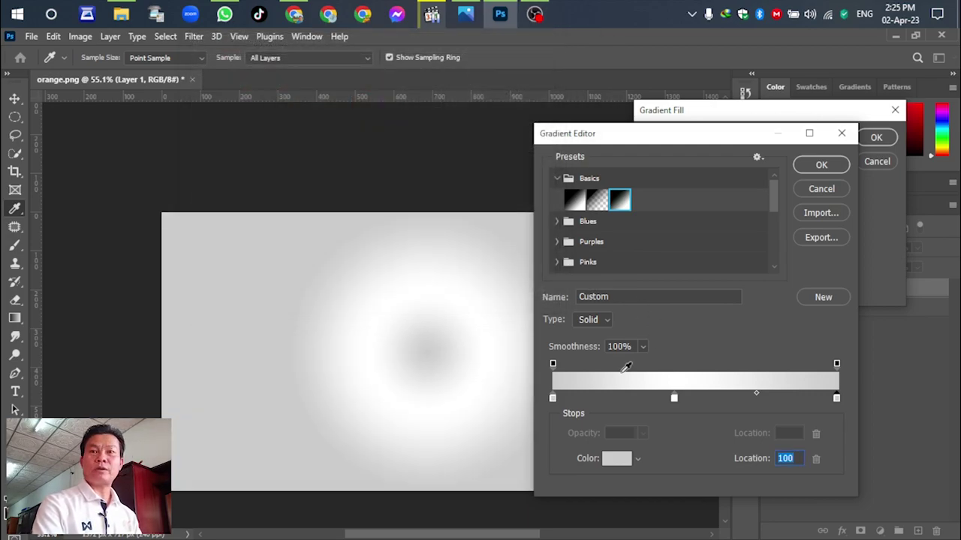
Move the white middle stop to location 45 and accept the edited gradient.
click(674, 397)
mouse_move(674, 399)
mouse_down()
mouse_move(643, 398)
mouse_move(681, 399)
mouse_up()
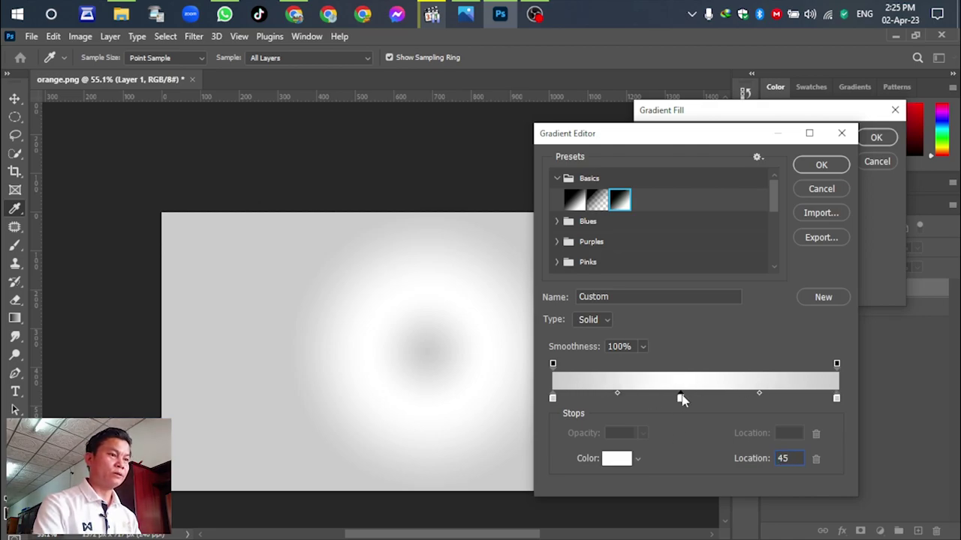
click(837, 169)
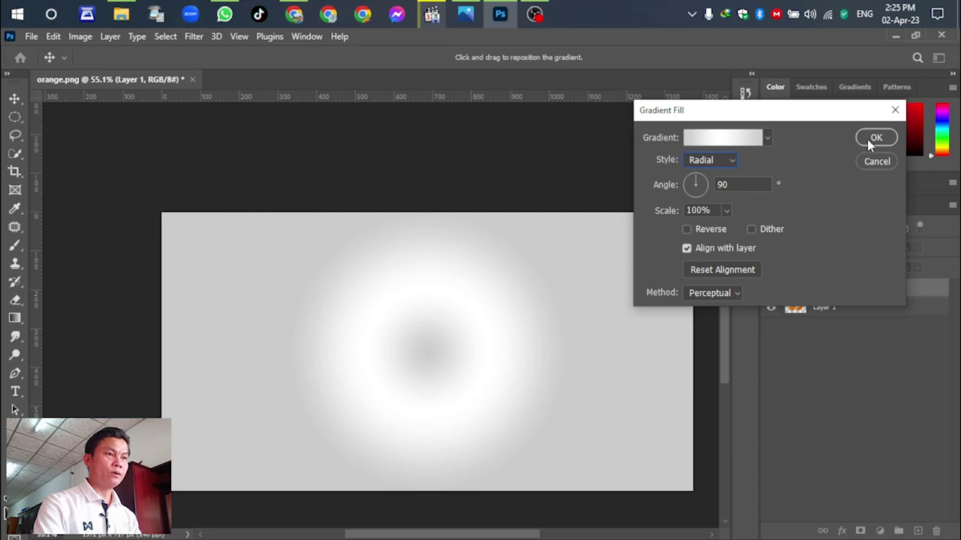
Apply the gradient fill and move its layer below Layer 1 as the background.
click(876, 138)
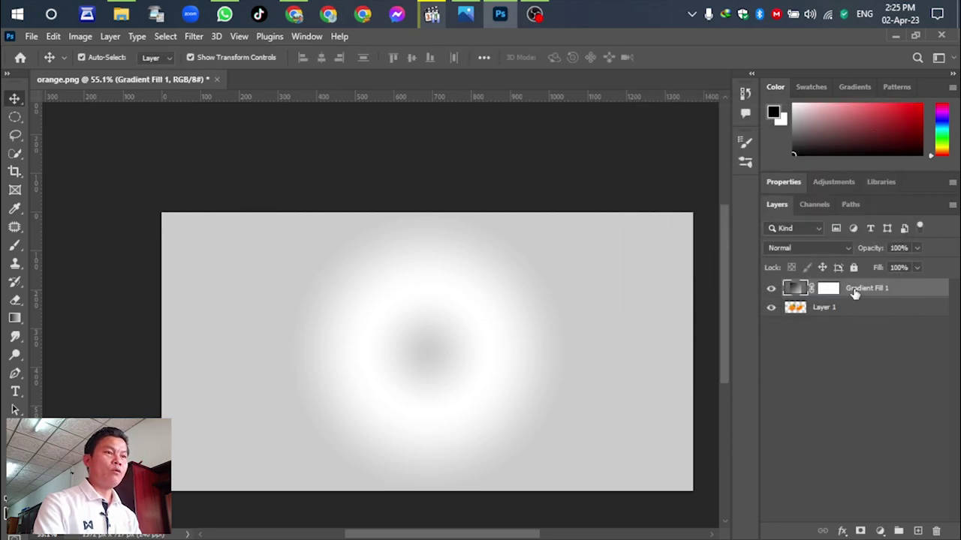
drag(854, 292, 850, 320)
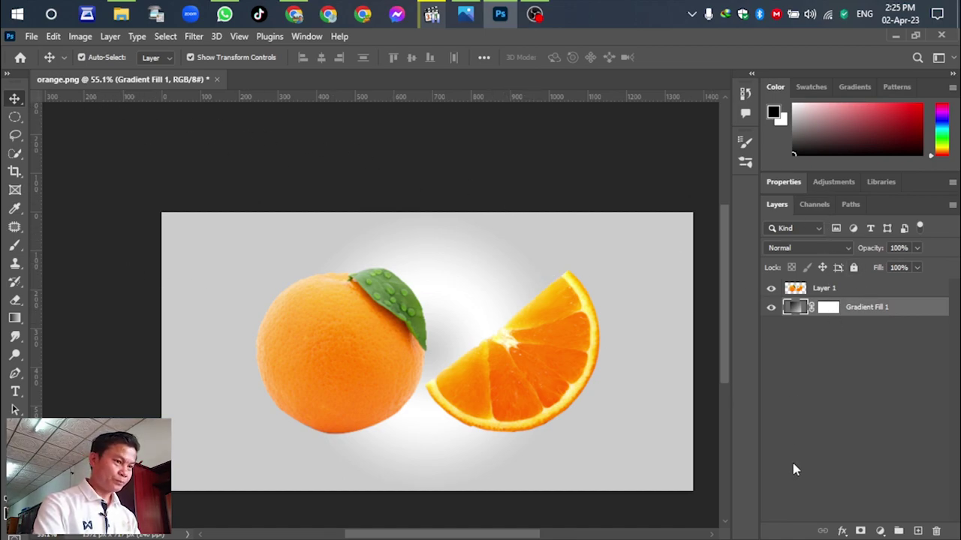
Rename Layer 1, which holds the whole orange and the slice, as Orange.
click(15, 136)
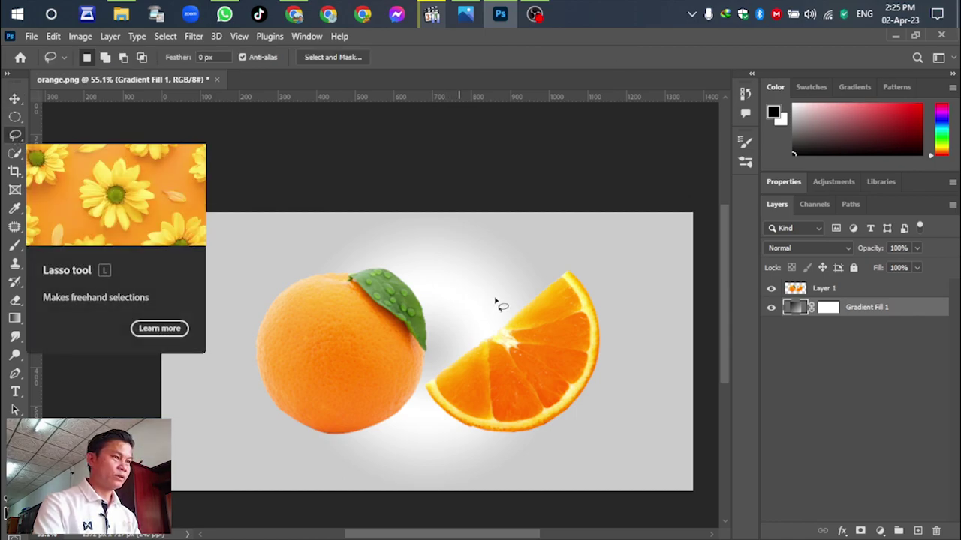
drag(458, 309, 486, 280)
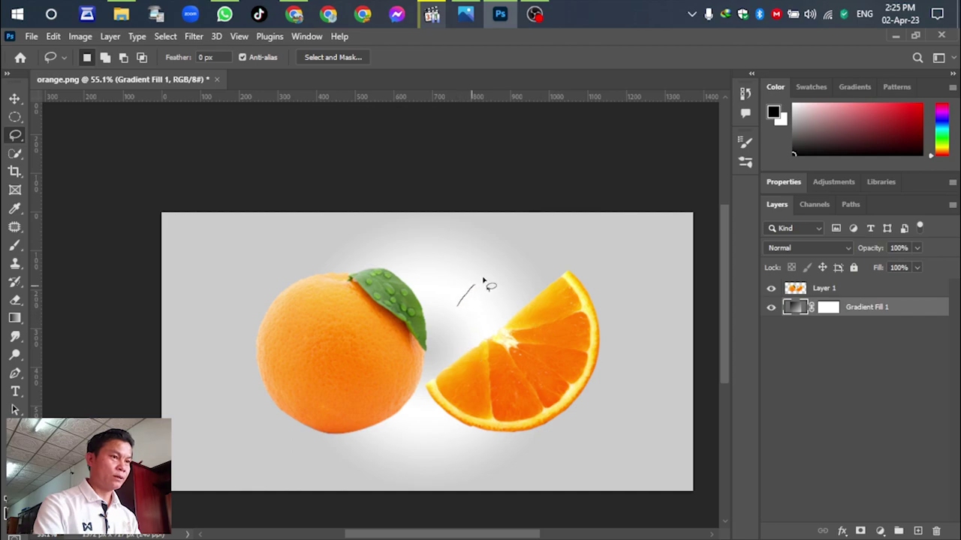
click(848, 295)
double_click(821, 289)
text(o)
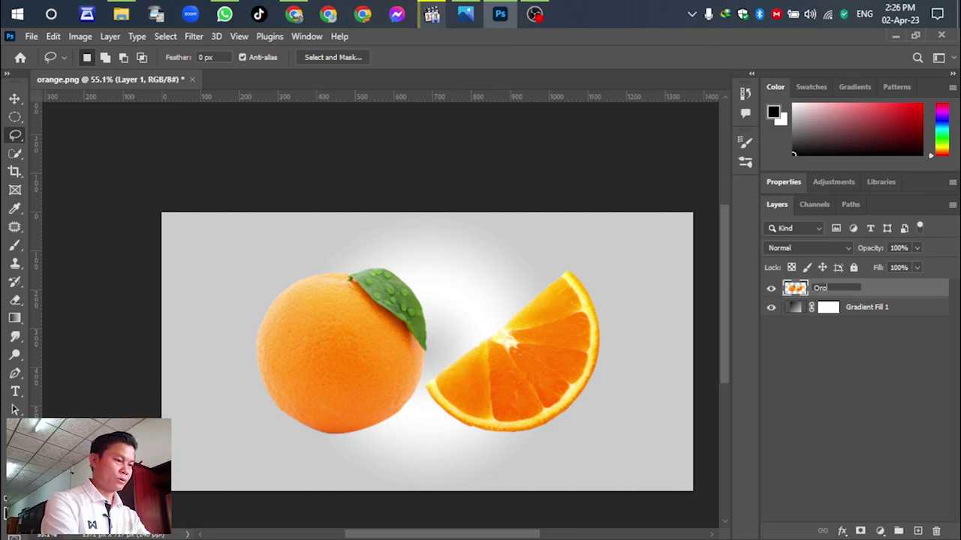
text(range)
key(Return)
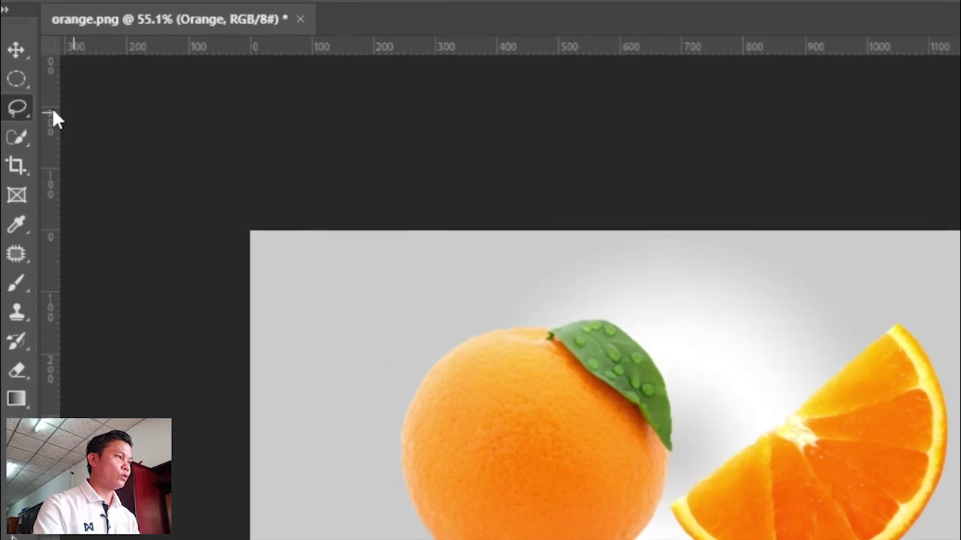
Select the orange slice with a freehand Lasso outline, then cut it and paste it onto its own layer.
click(17, 98)
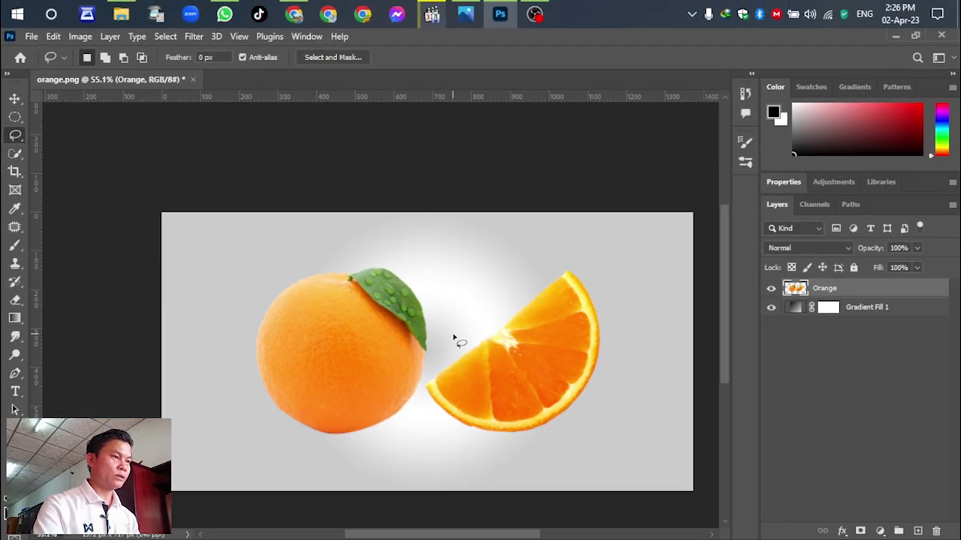
mouse_move(454, 335)
mouse_down()
mouse_move(470, 282)
mouse_move(543, 254)
mouse_move(602, 296)
mouse_move(615, 338)
mouse_move(597, 392)
mouse_move(548, 441)
mouse_move(476, 459)
mouse_move(430, 441)
mouse_move(418, 419)
mouse_move(426, 372)
mouse_move(455, 330)
mouse_up()
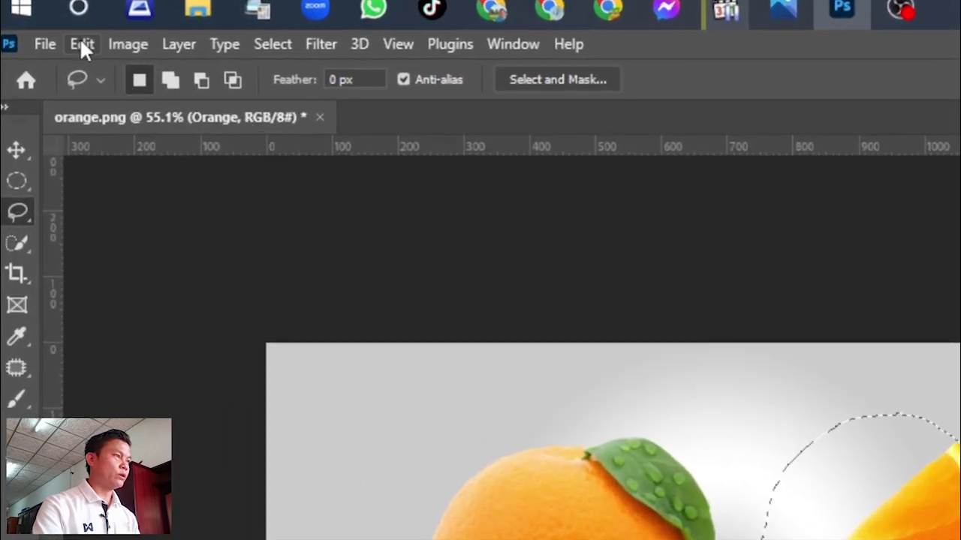
click(80, 42)
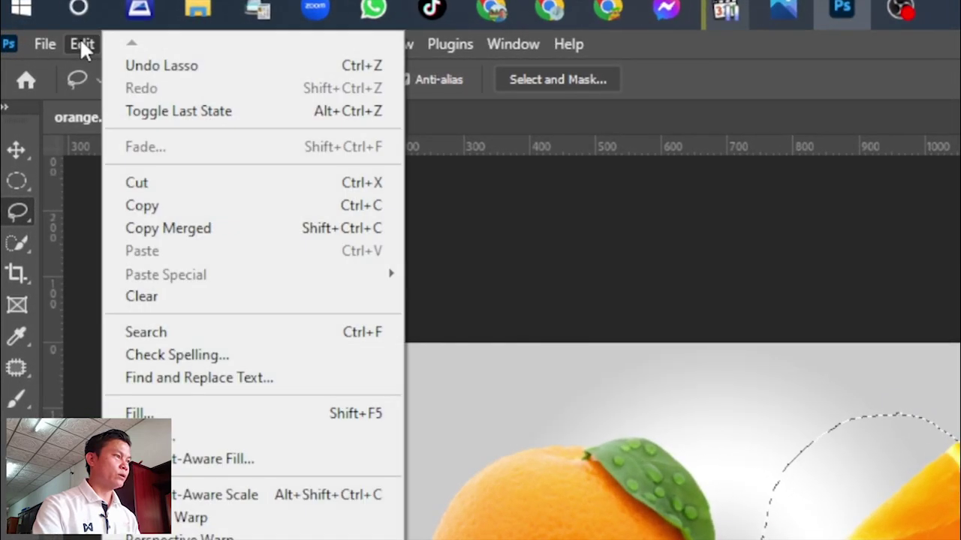
click(184, 192)
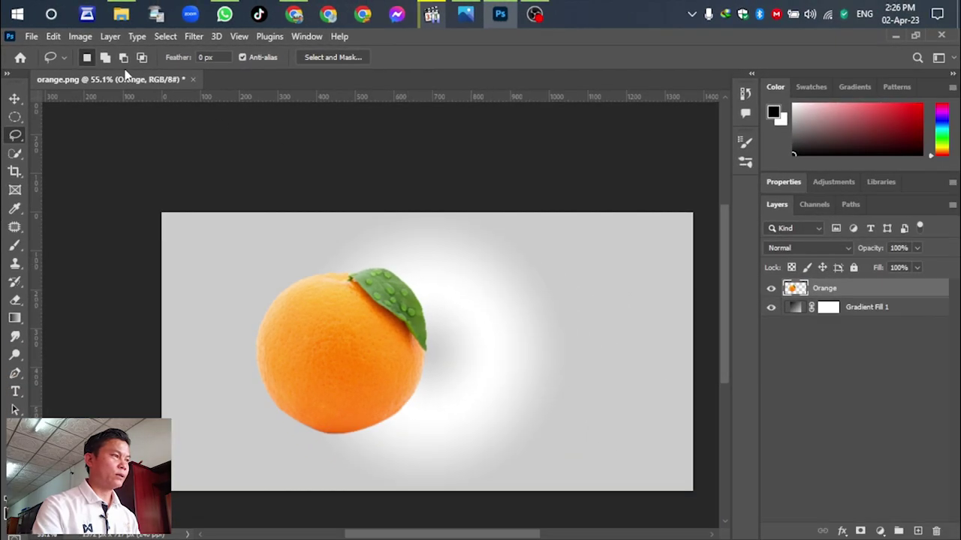
click(53, 36)
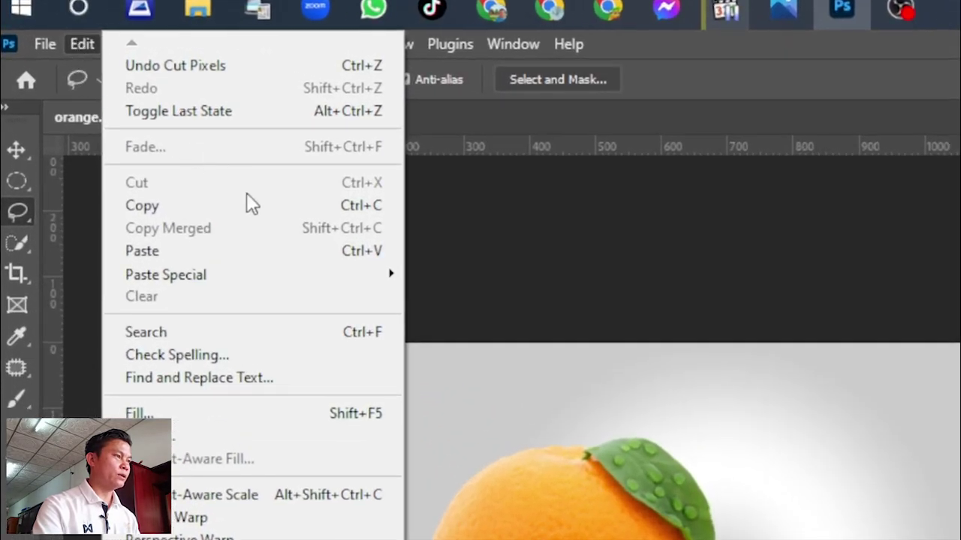
click(202, 255)
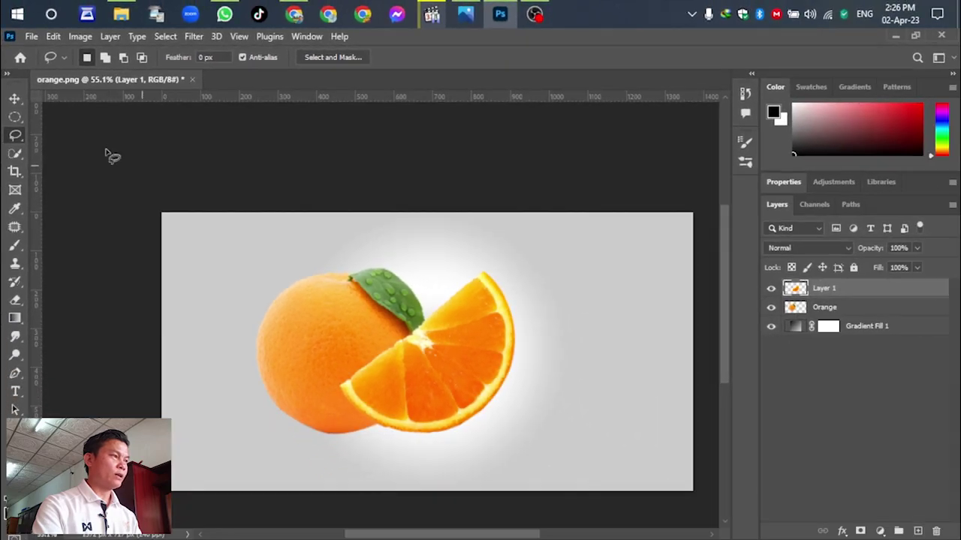
Swap the two fruits so the slice sits on the left, slightly overlapping the whole orange on the right.
key(v)
drag(455, 388, 329, 388)
click(415, 383)
drag(416, 383, 549, 391)
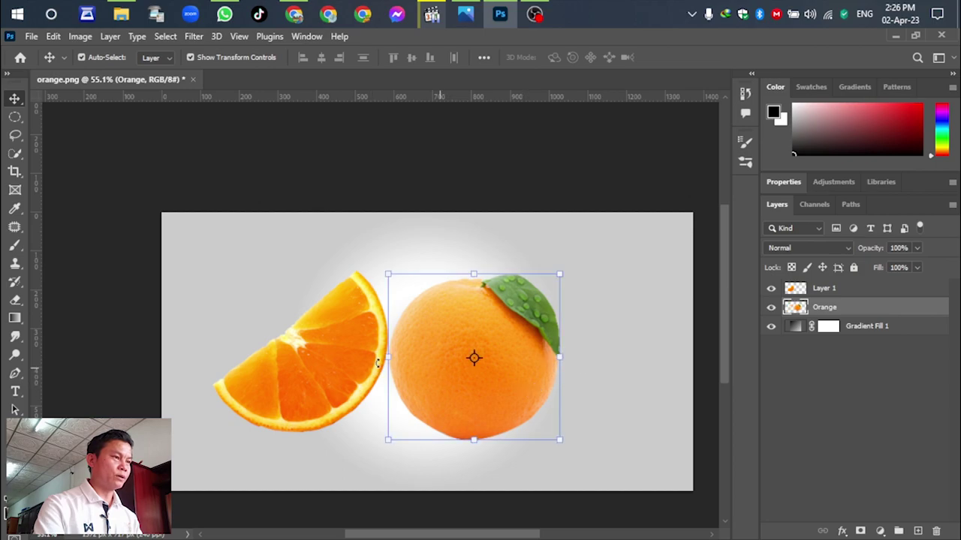
click(325, 358)
drag(339, 364, 384, 384)
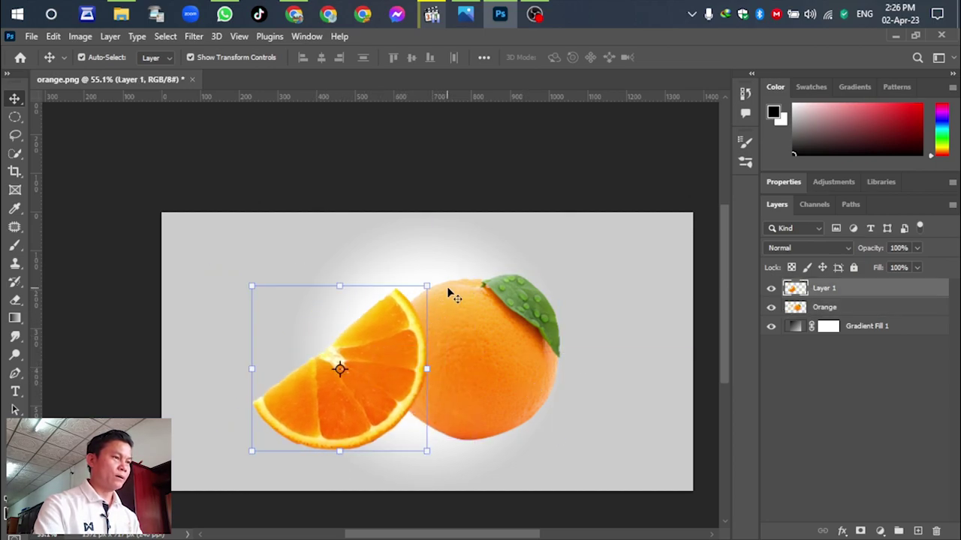
Rotate the orange slice about 38 degrees clockwise so its cut edge is level, and nudge it further over the whole orange.
drag(438, 283, 489, 368)
mouse_move(402, 375)
mouse_down()
mouse_move(431, 377)
mouse_move(409, 384)
mouse_up()
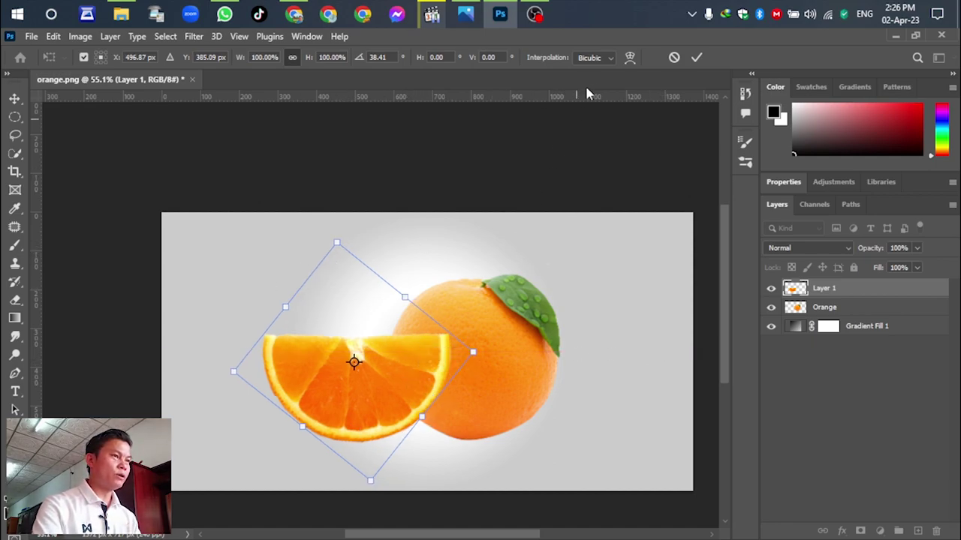
click(697, 57)
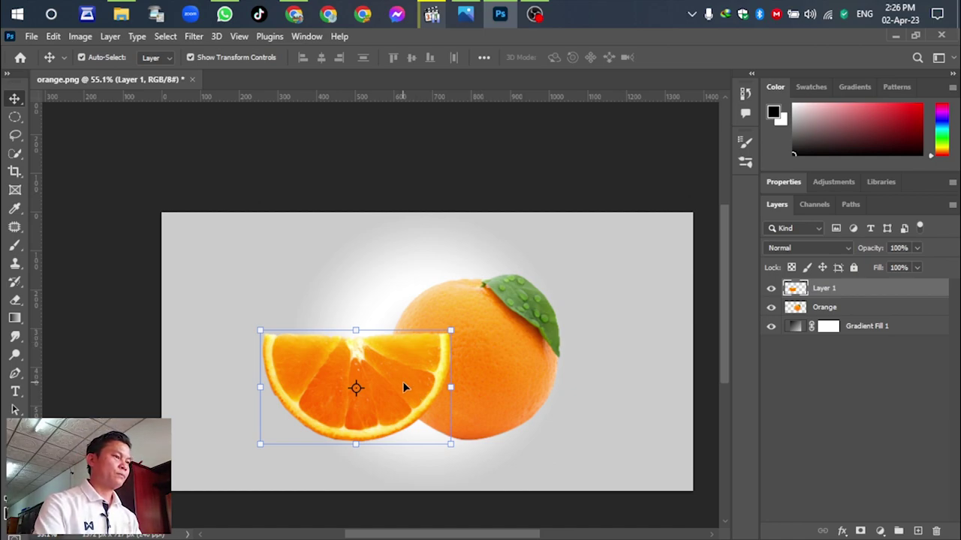
Add a new layer named Shadow and place it between the Orange layer and the gradient fill.
click(541, 362)
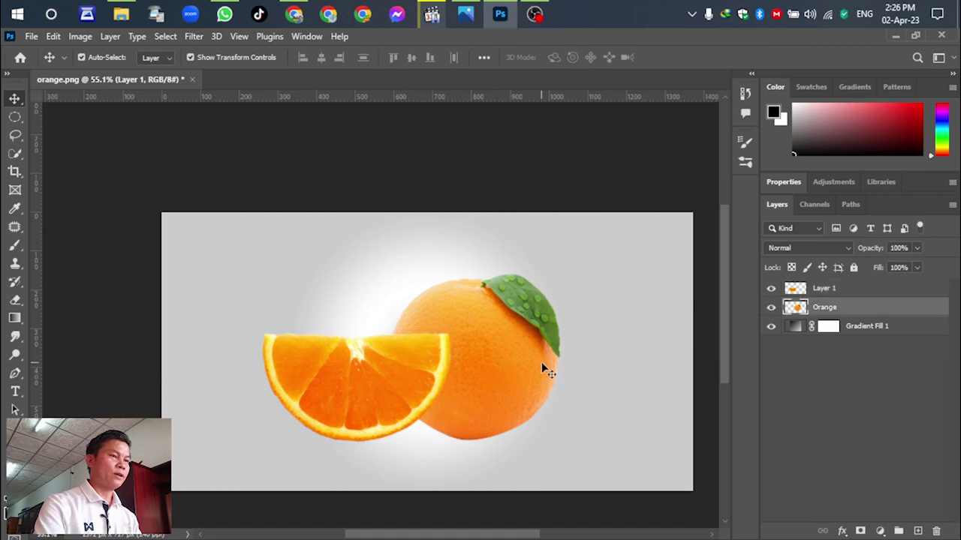
click(825, 288)
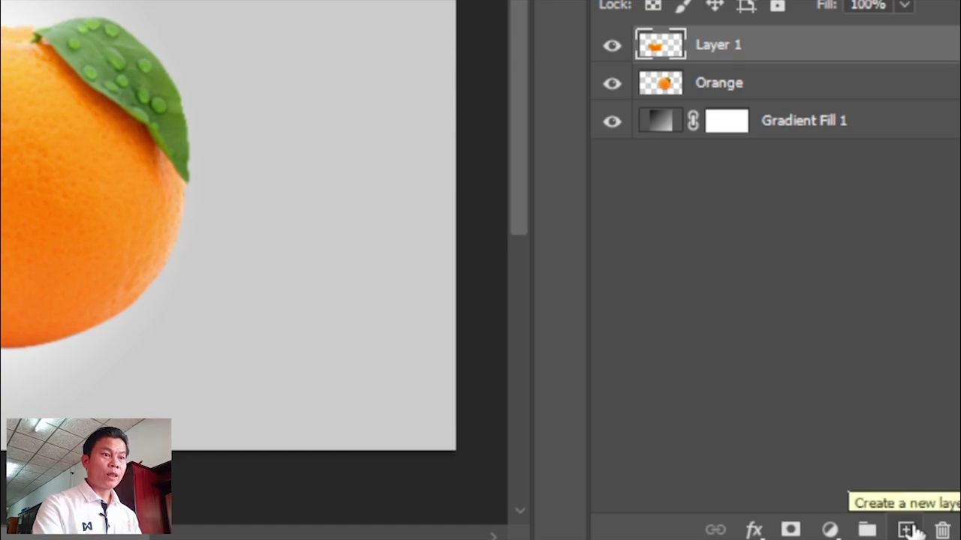
click(911, 529)
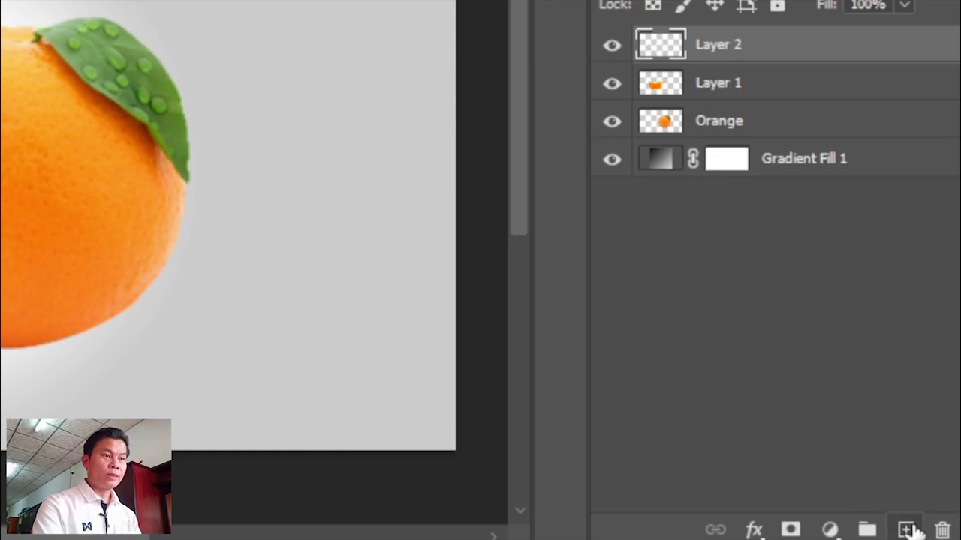
double_click(712, 46)
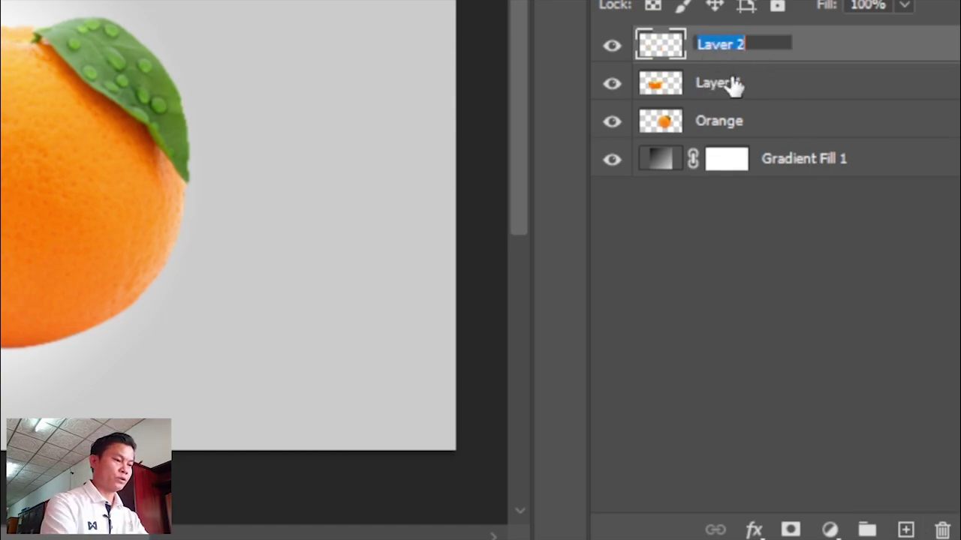
text(Shadow)
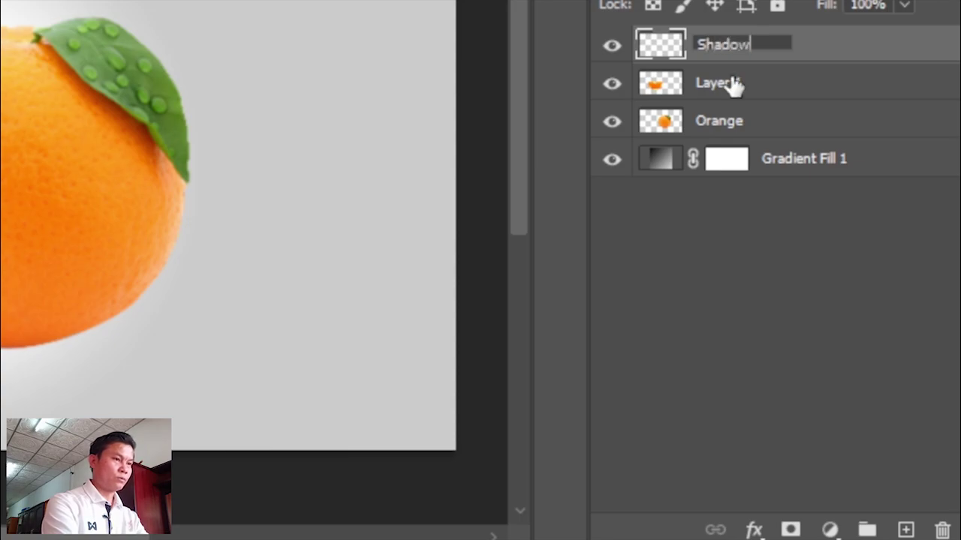
key(Return)
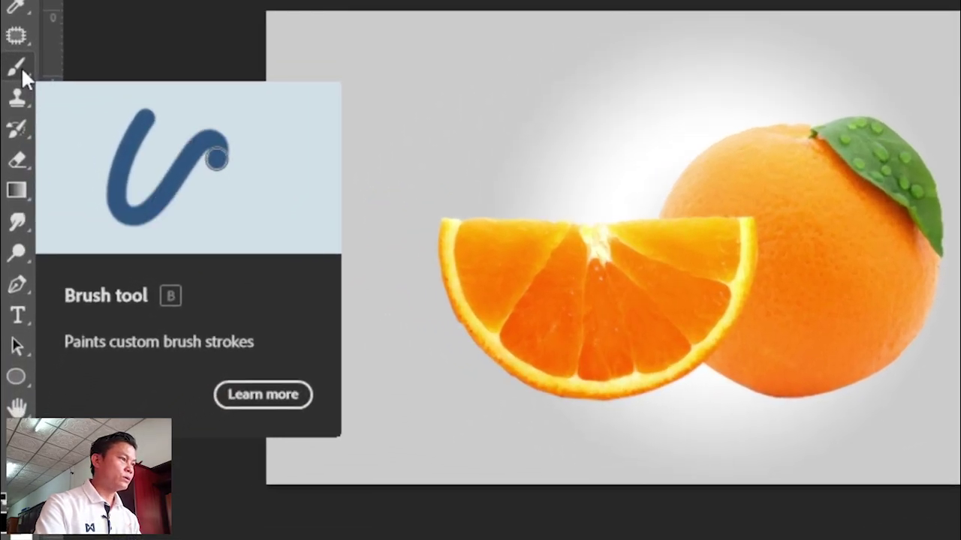
click(16, 248)
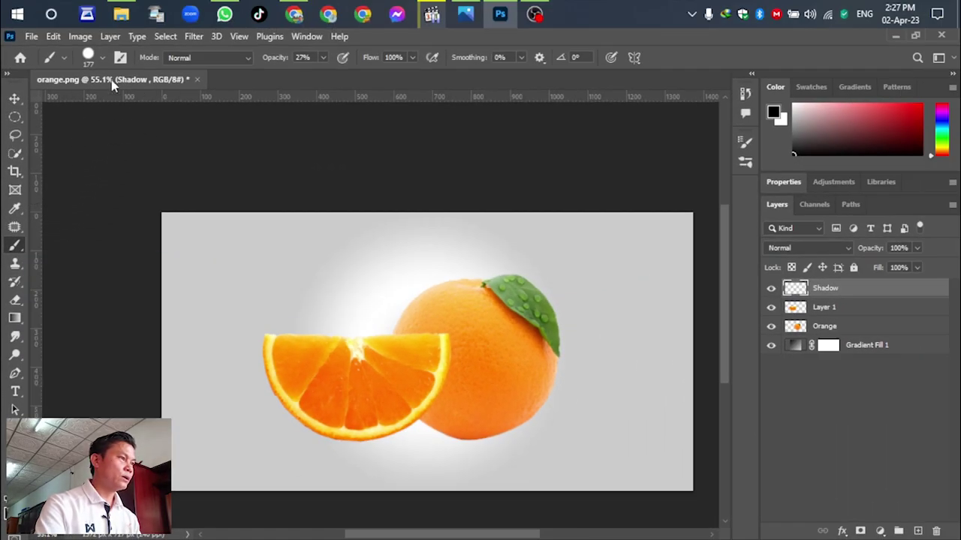
drag(826, 288, 837, 327)
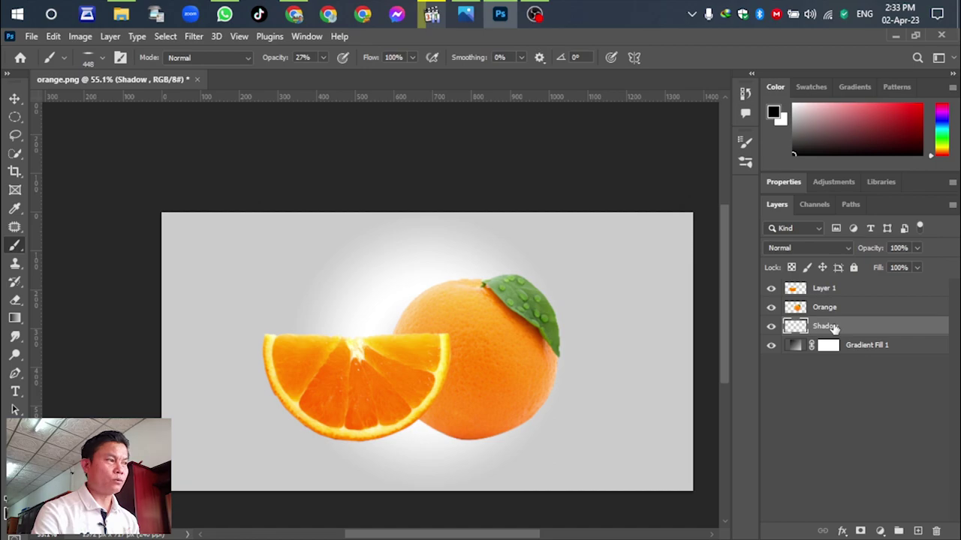
Paint black shadows under the slice and the whole orange using a flat elliptical 448 px brush at 27% opacity.
right_click(18, 245)
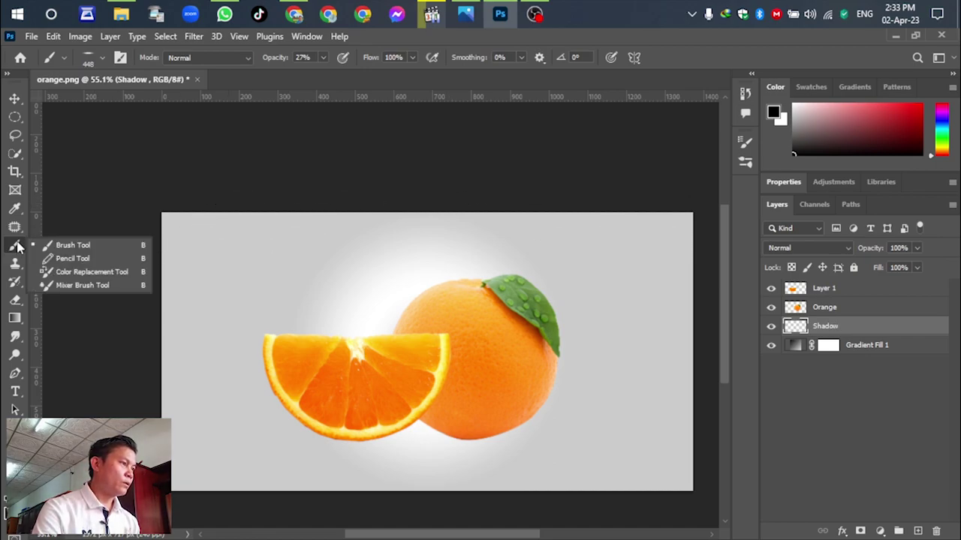
click(16, 248)
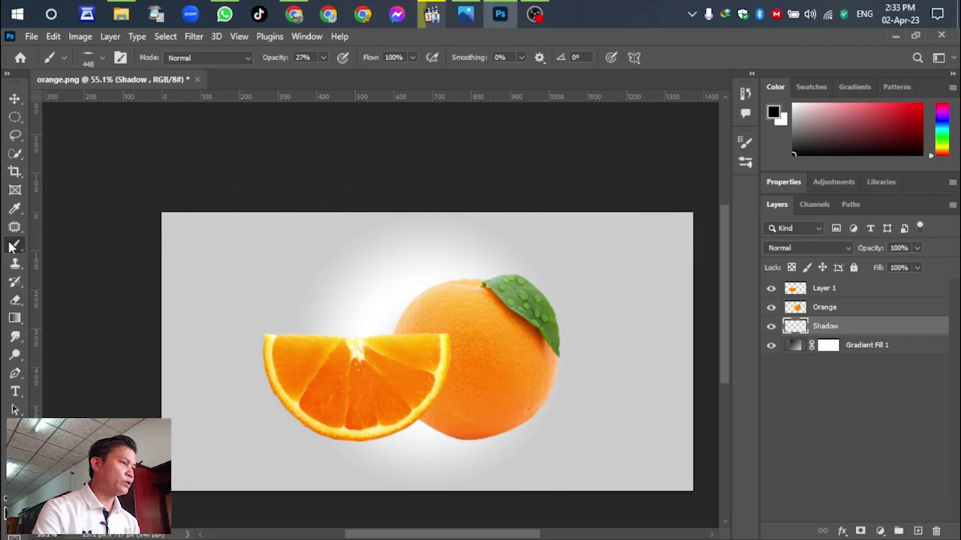
click(103, 57)
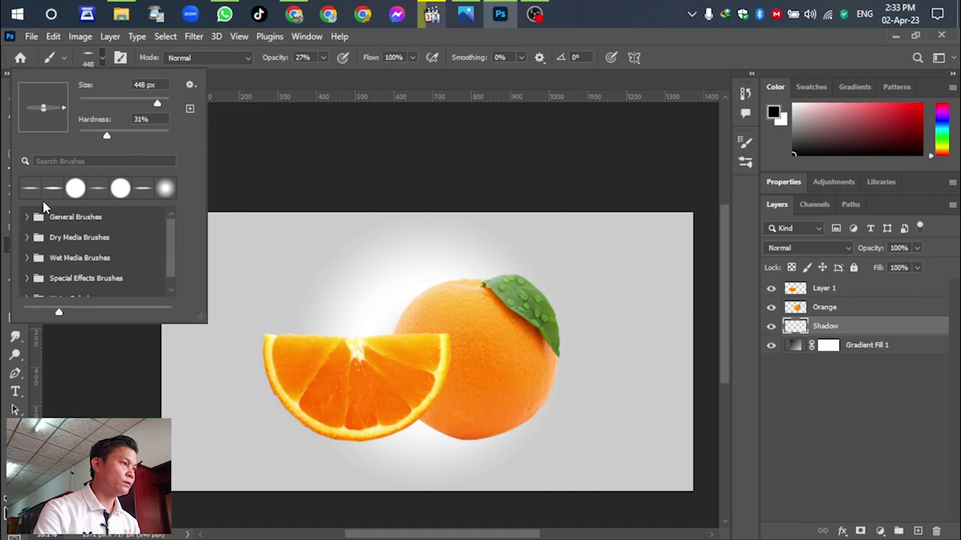
click(352, 437)
click(353, 437)
click(492, 438)
click(492, 439)
click(491, 439)
click(491, 438)
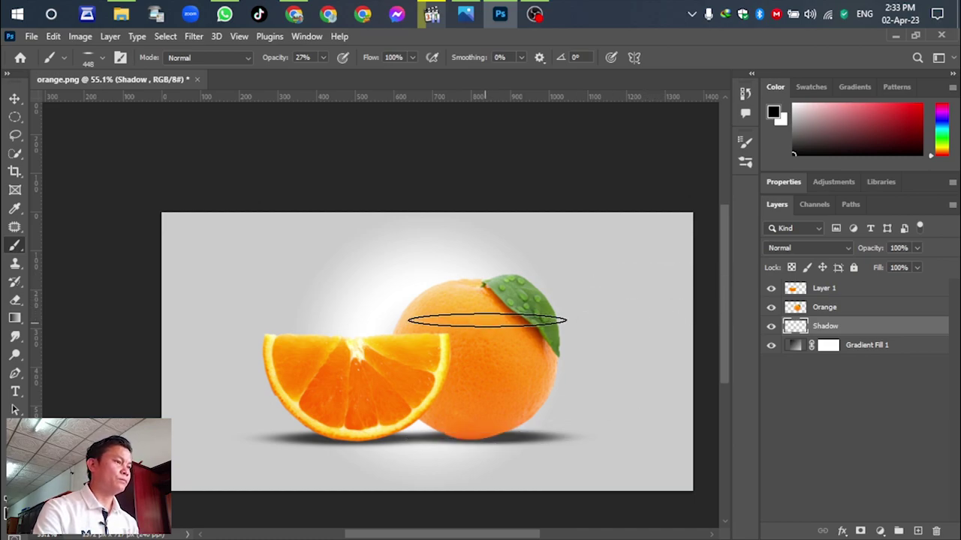
click(14, 98)
click(420, 217)
key(ctrl+minus)
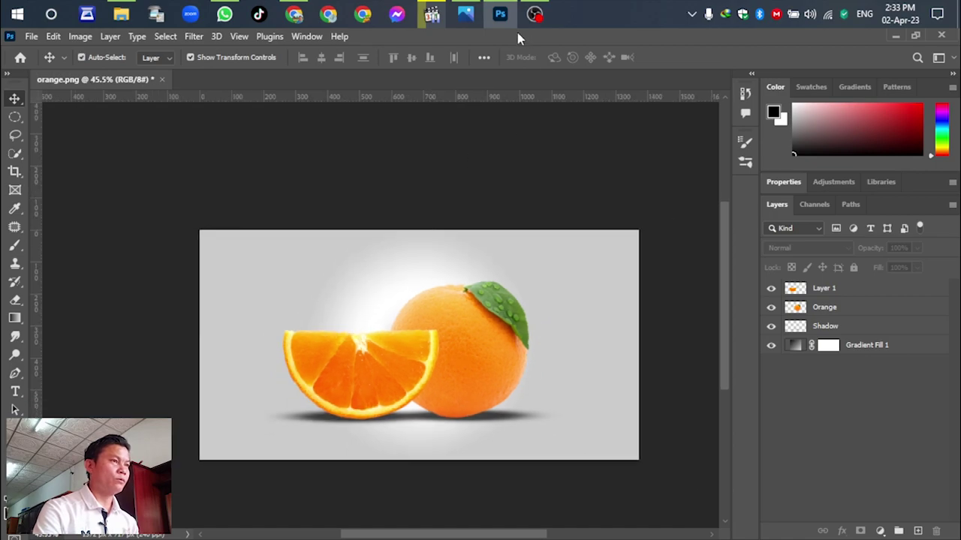
Examine the finished reference image orange copy.png in Photos and return to the Photoshop document.
click(466, 14)
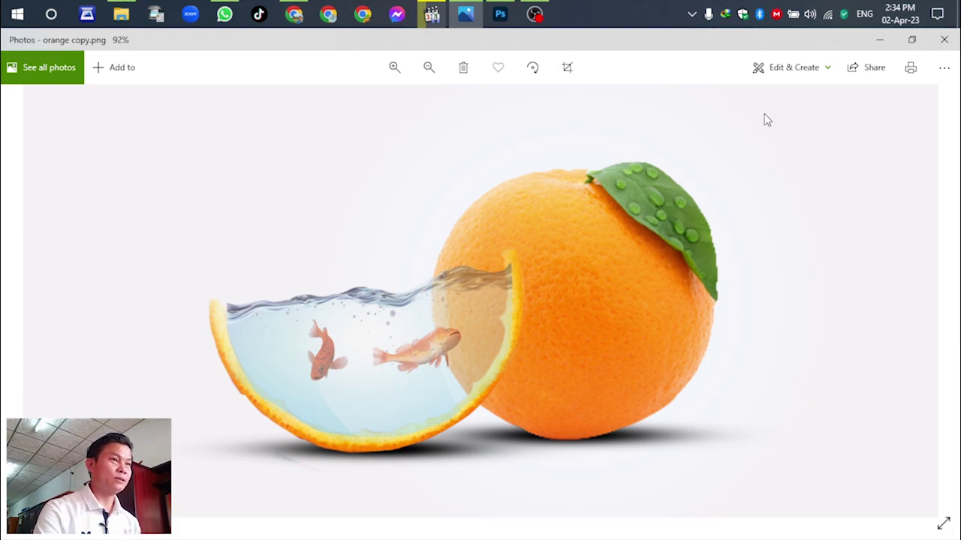
click(879, 39)
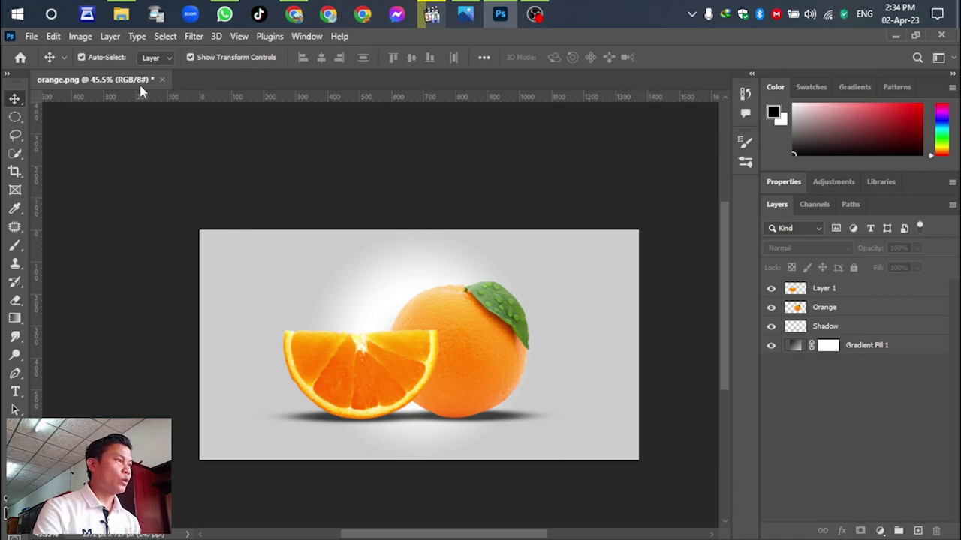
click(31, 36)
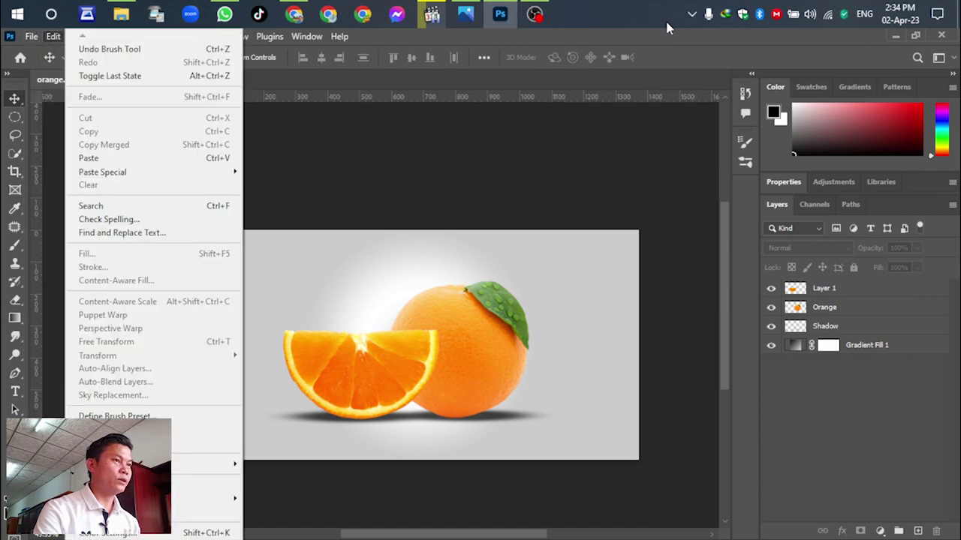
click(584, 114)
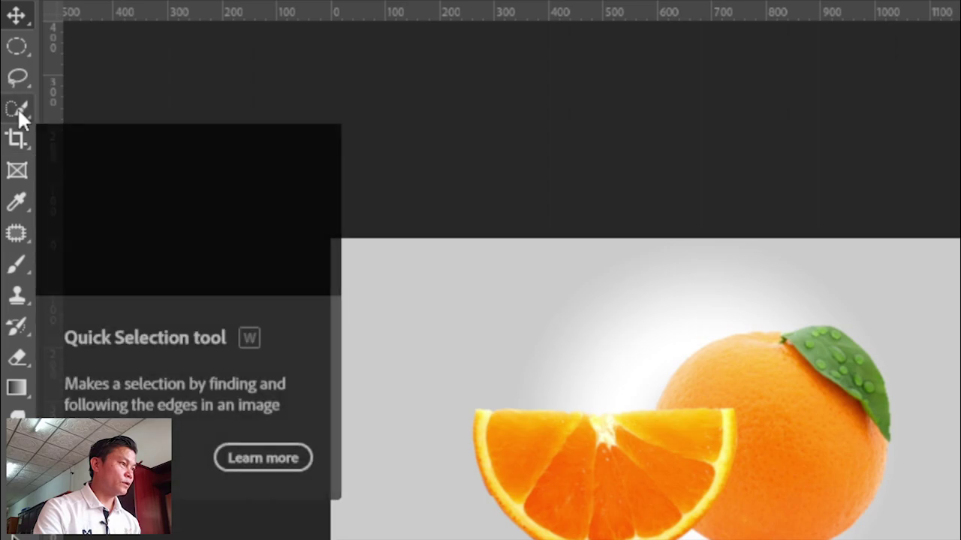
Select the slice's flesh on Layer 1 with Quick Selection and hide it with an inverted layer mask, leaving the rind.
click(20, 109)
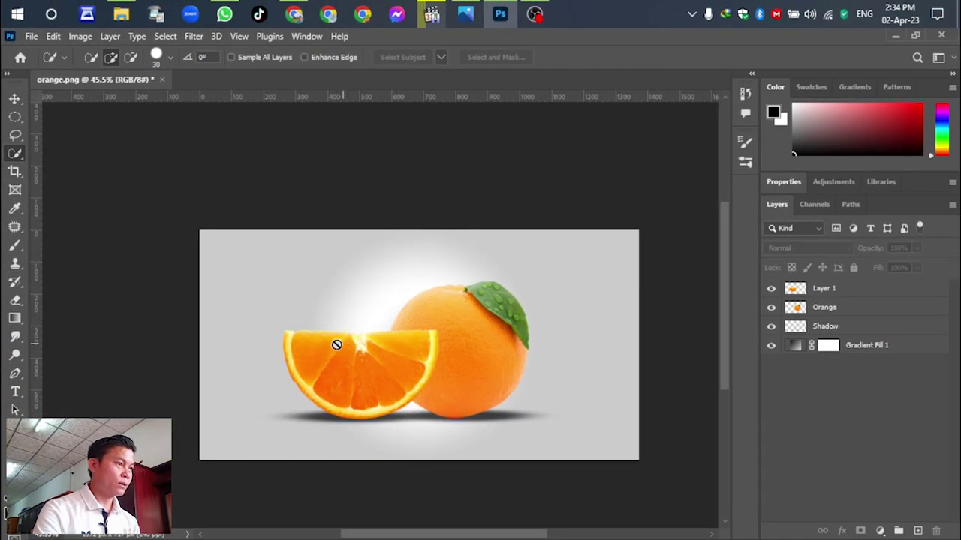
click(825, 290)
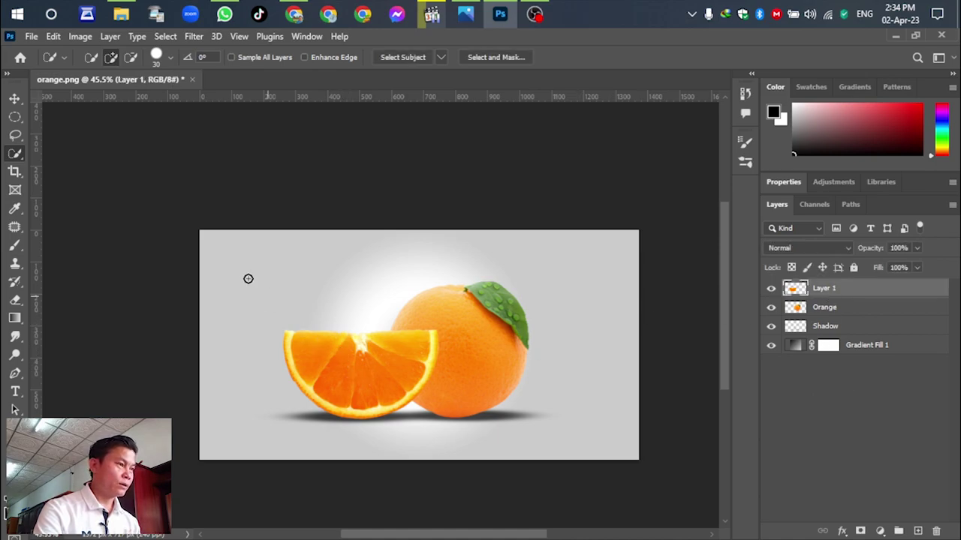
mouse_move(320, 343)
mouse_down()
mouse_move(353, 380)
mouse_move(390, 381)
mouse_up()
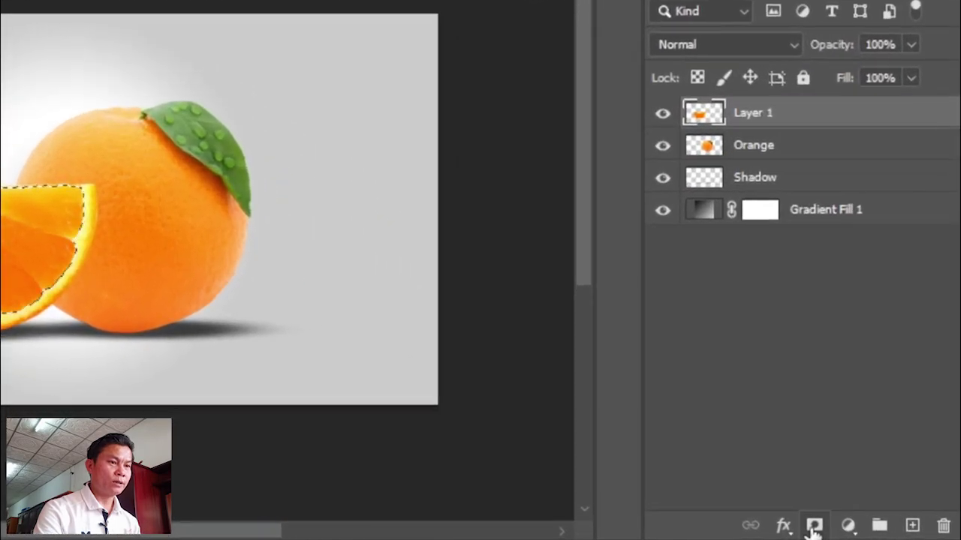
alt+click(812, 527)
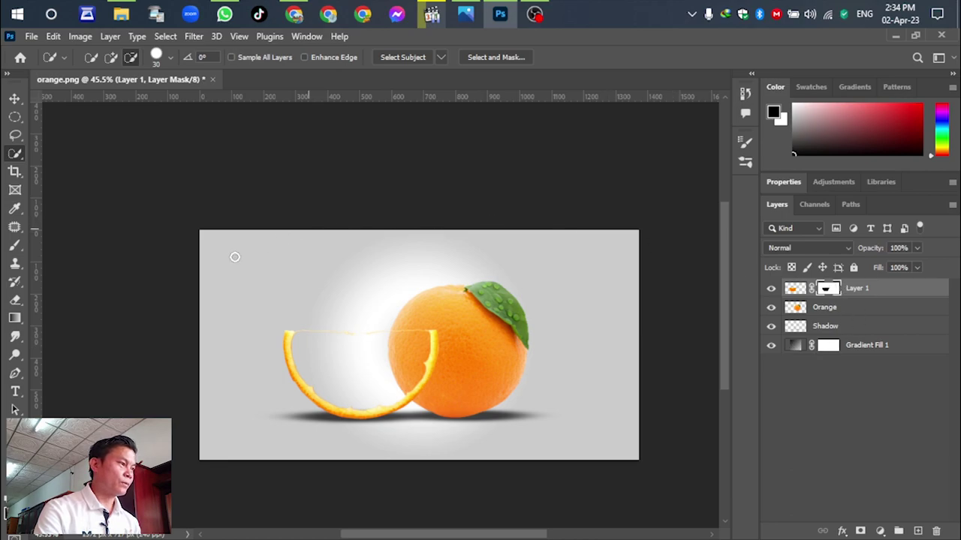
Paint away the thin leftover line across the slice's top on Layer 1's mask with a hard round 81 px black brush at 100% opacity.
click(16, 248)
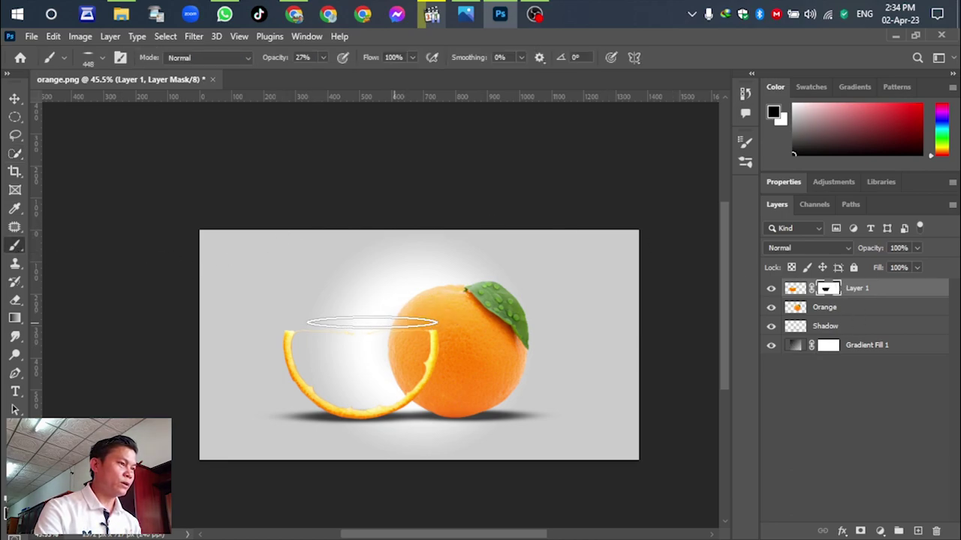
right_click(372, 323)
drag(451, 345, 512, 344)
drag(500, 306, 460, 309)
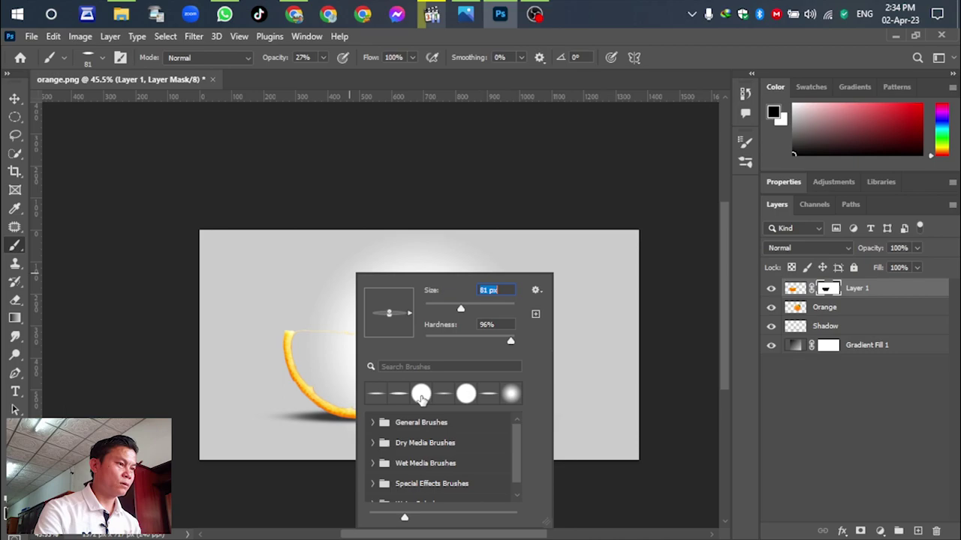
click(421, 399)
key(Return)
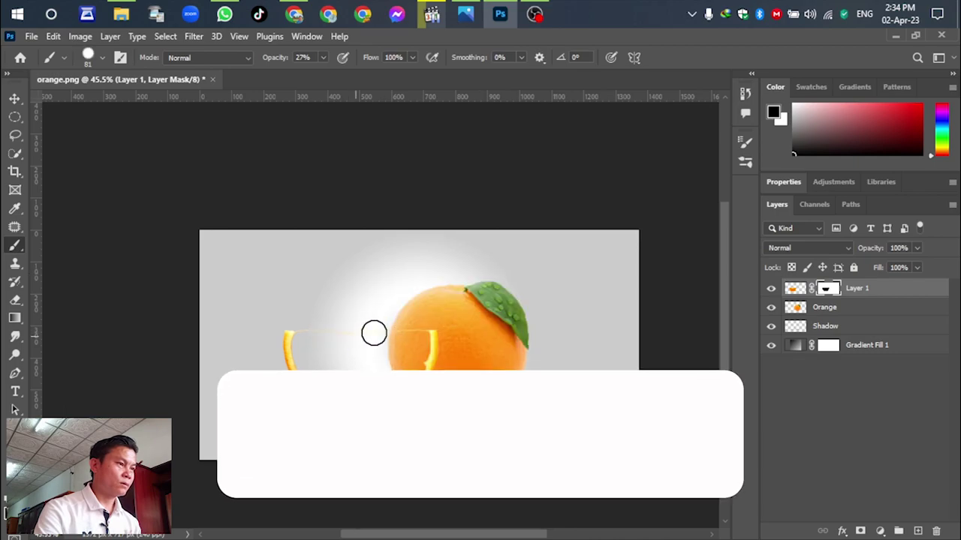
click(323, 57)
drag(322, 74, 447, 84)
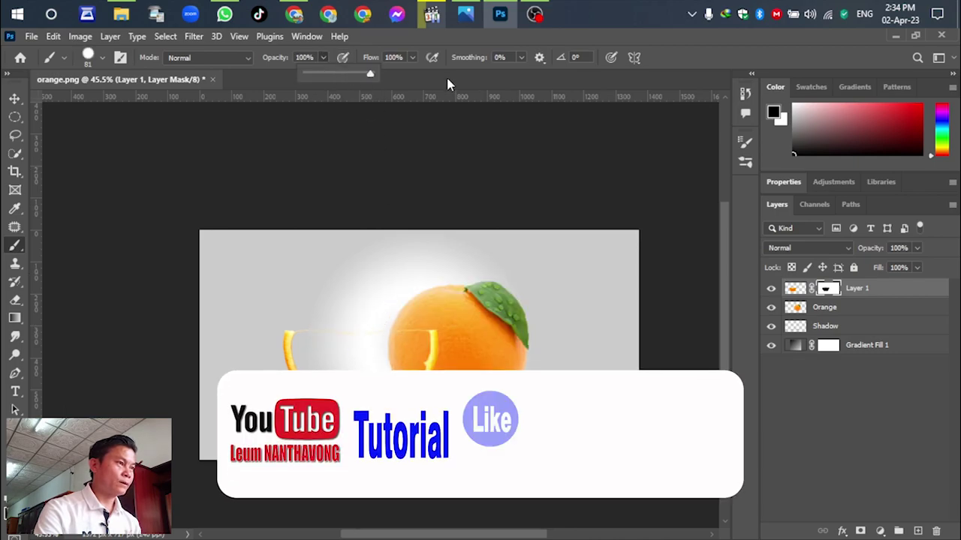
mouse_move(314, 329)
mouse_down()
mouse_move(418, 328)
mouse_move(337, 326)
mouse_up()
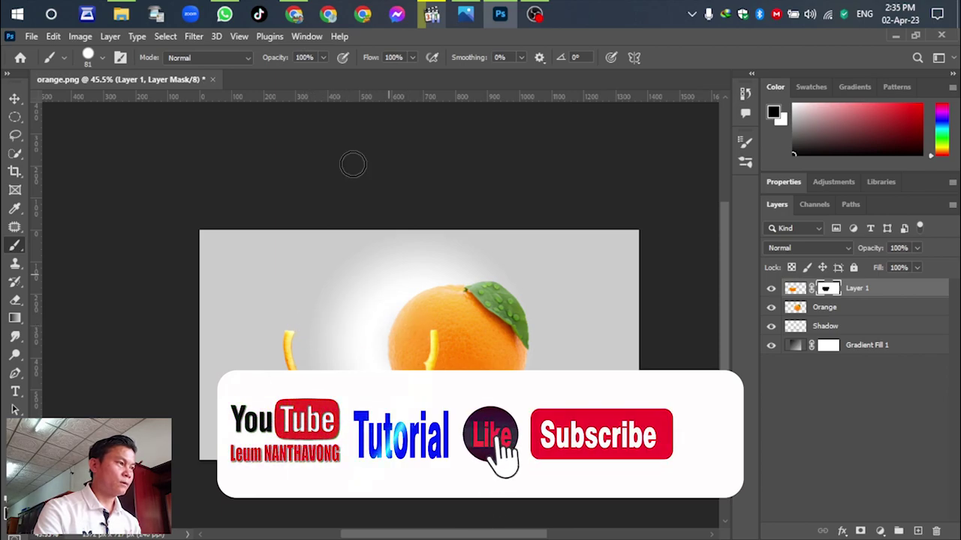
click(14, 99)
click(420, 181)
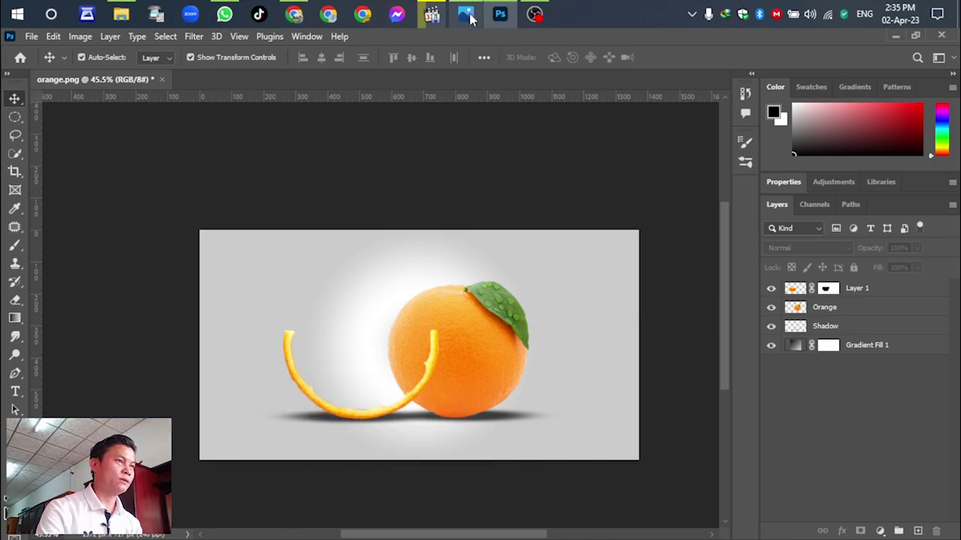
Place Water.png from the OBS Studio Data folder over the orange slice in the orange.png document.
mouse_move(114, 6)
click(120, 82)
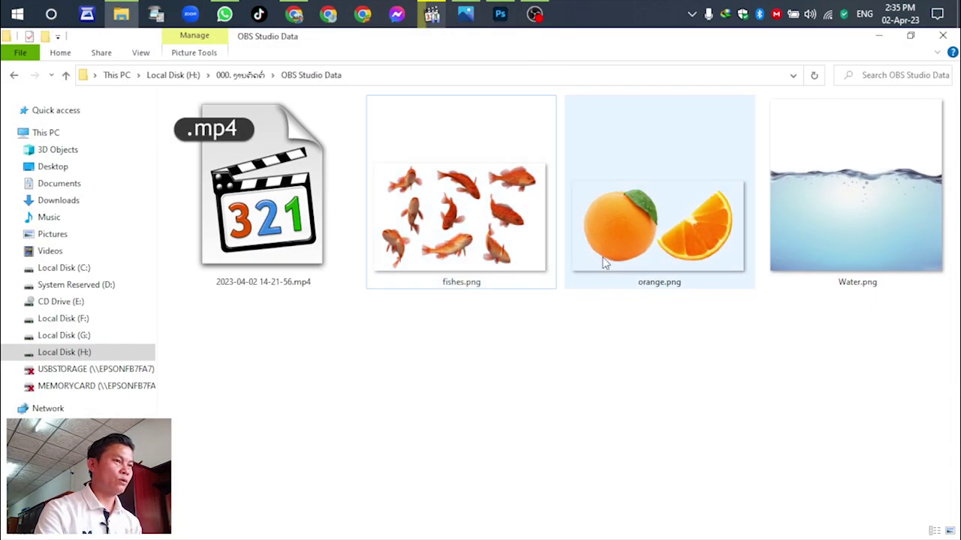
drag(849, 214, 324, 387)
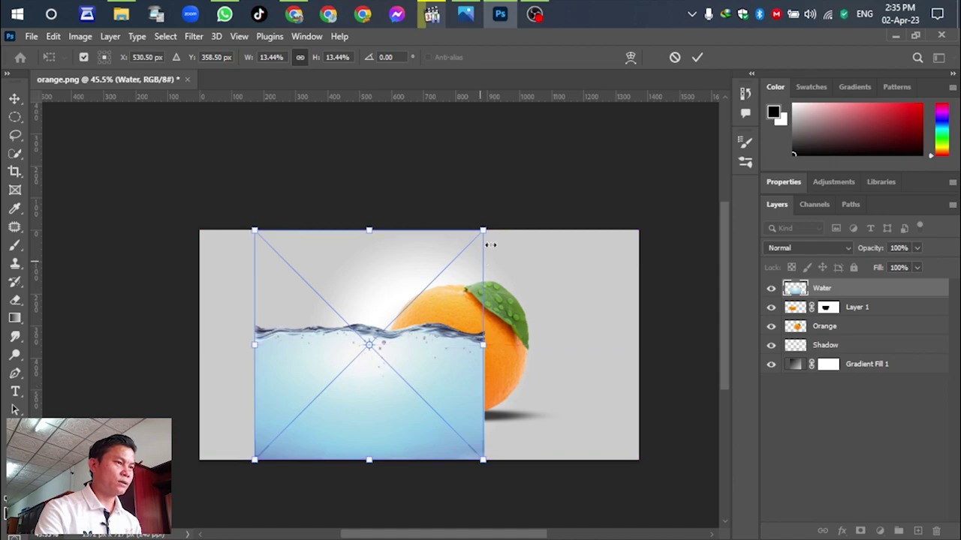
key(Return)
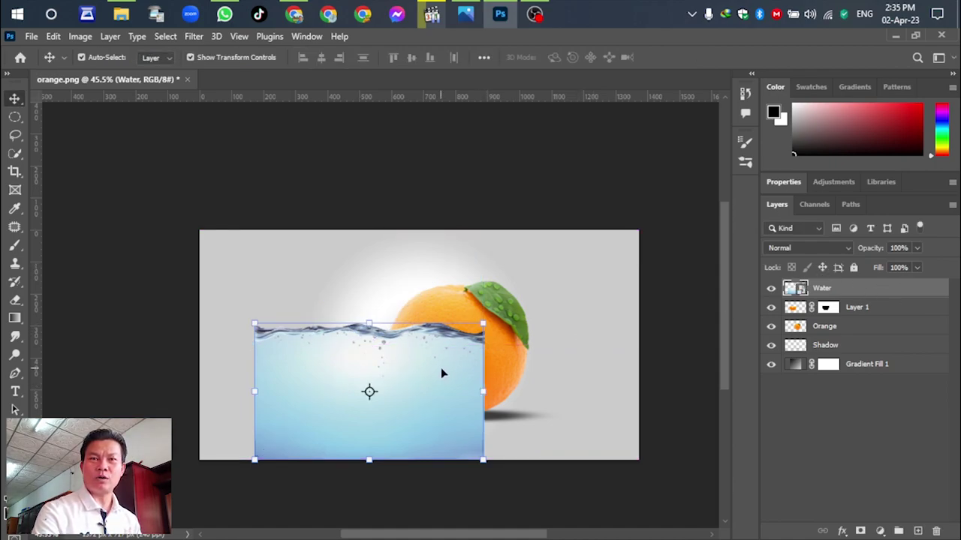
Lower the Water layer's opacity to 63% so the rind shows through.
click(915, 249)
drag(919, 267, 905, 265)
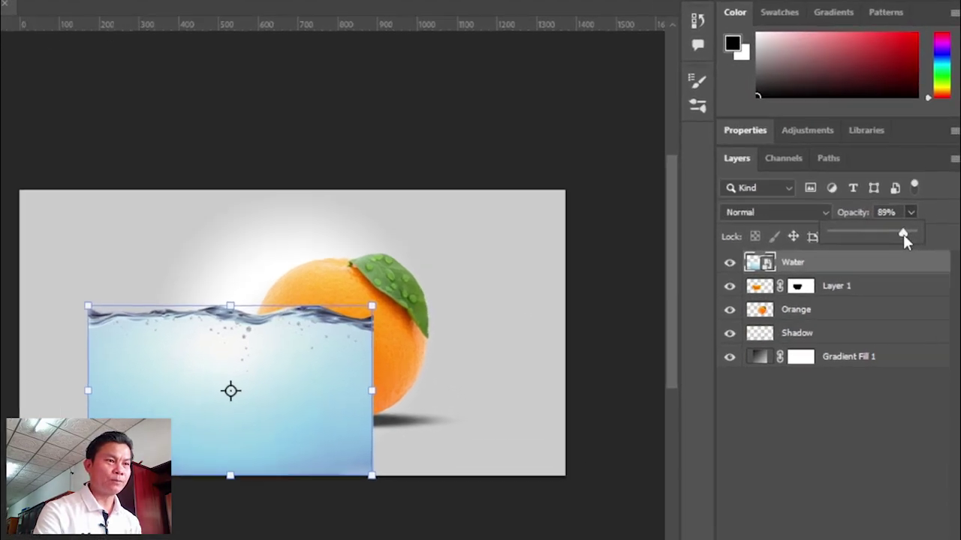
drag(863, 178, 860, 178)
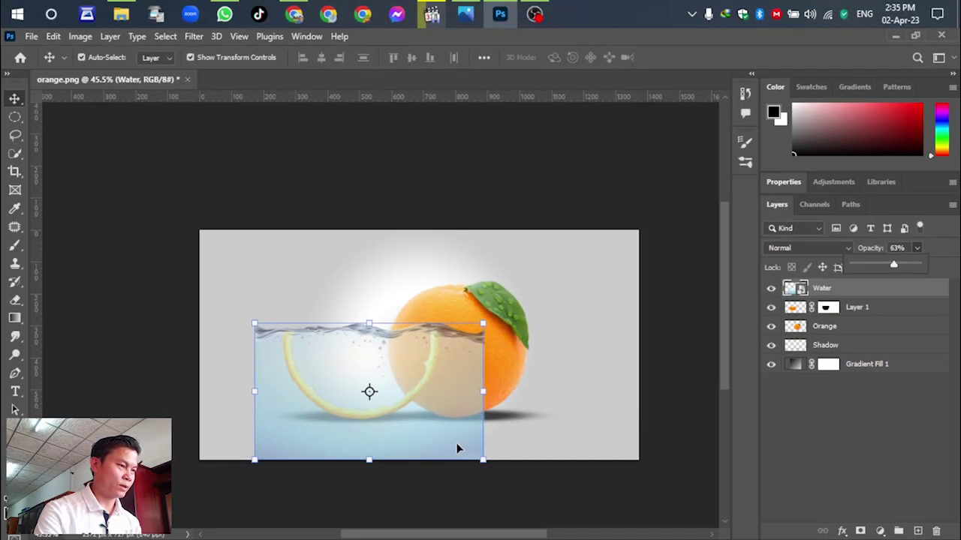
Scale the Water layer to 8.32% and position it between the two upper ends of the slice's rind.
scroll(456, 446, up, 3)
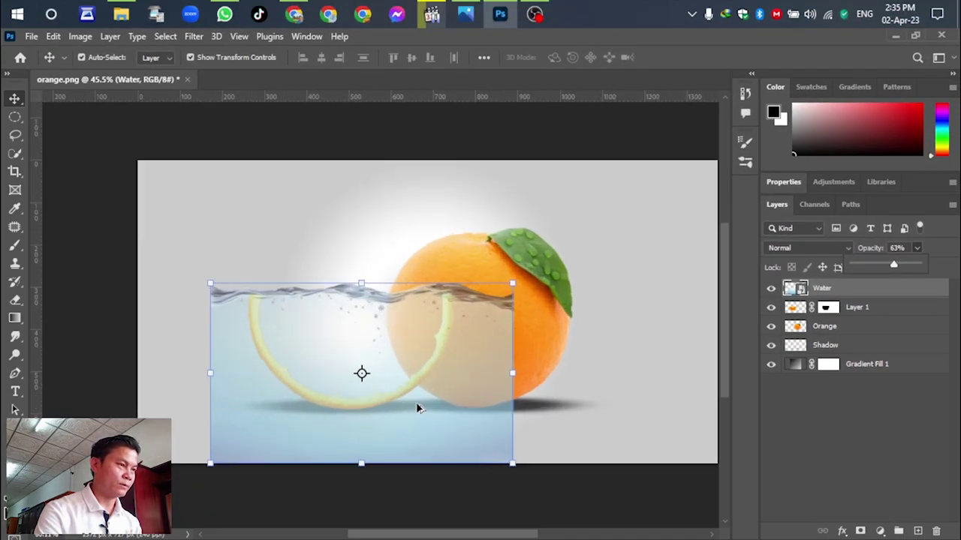
drag(487, 373, 557, 383)
scroll(415, 232, down, 1)
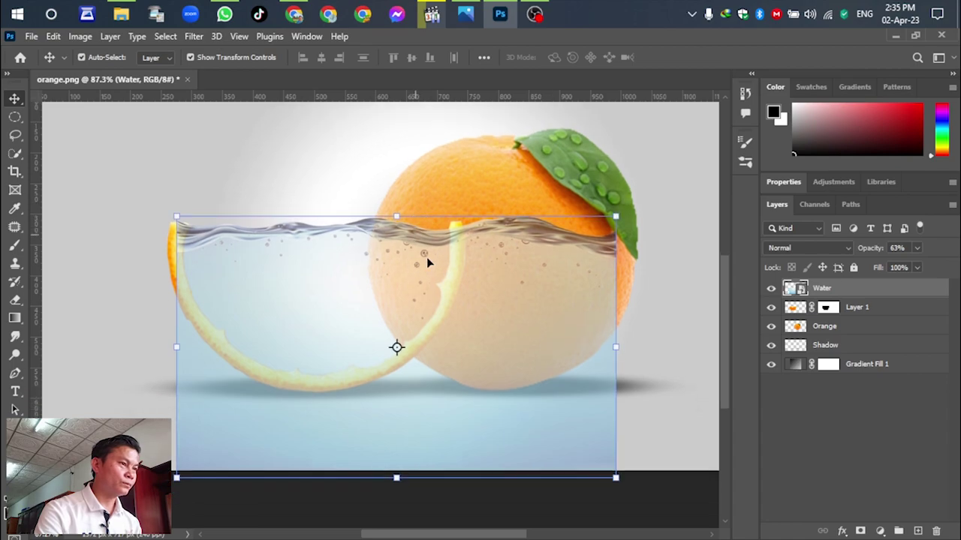
drag(620, 479, 466, 401)
drag(350, 270, 330, 290)
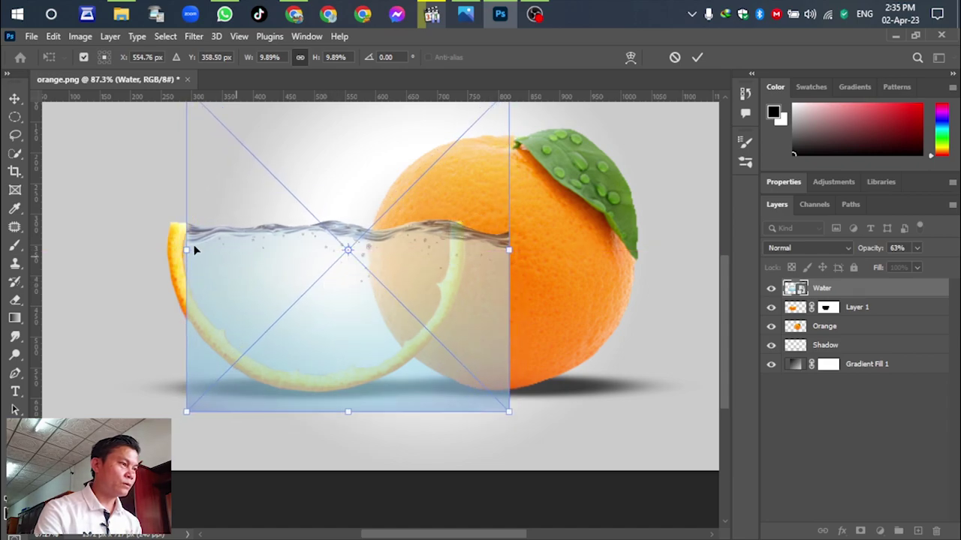
scroll(194, 249, up, 2)
scroll(236, 272, down, 1)
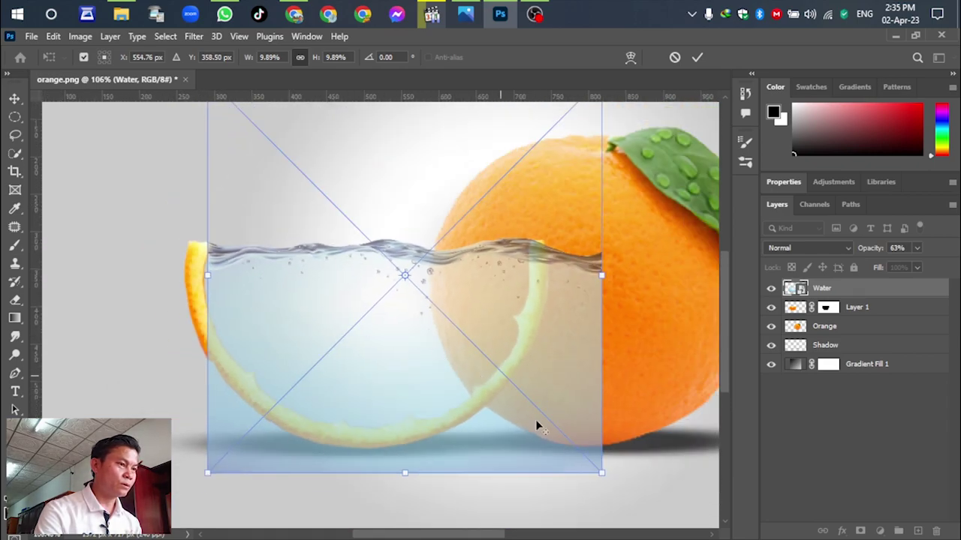
drag(597, 473, 541, 407)
drag(381, 318, 380, 348)
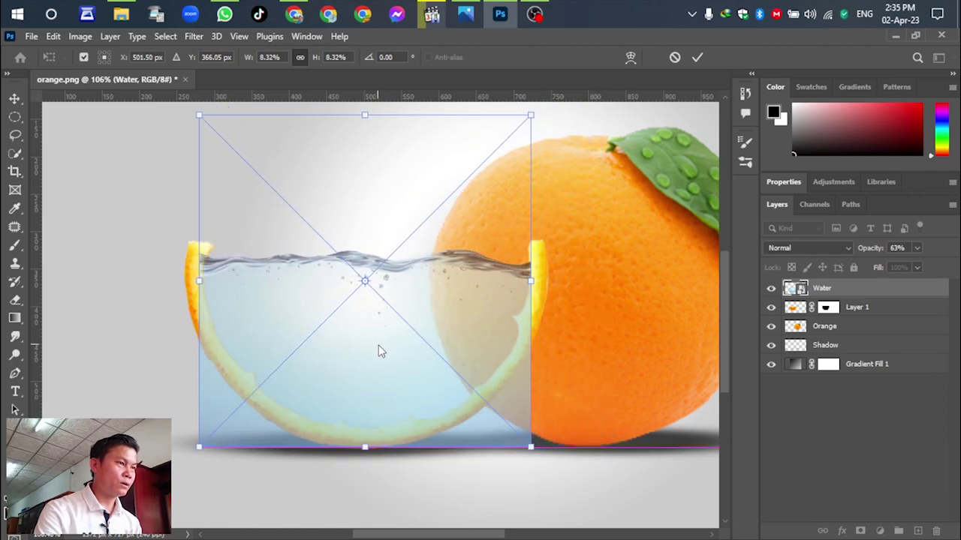
Warp the Water layer's side edges to follow the curve of the rind and apply the transformation.
click(630, 57)
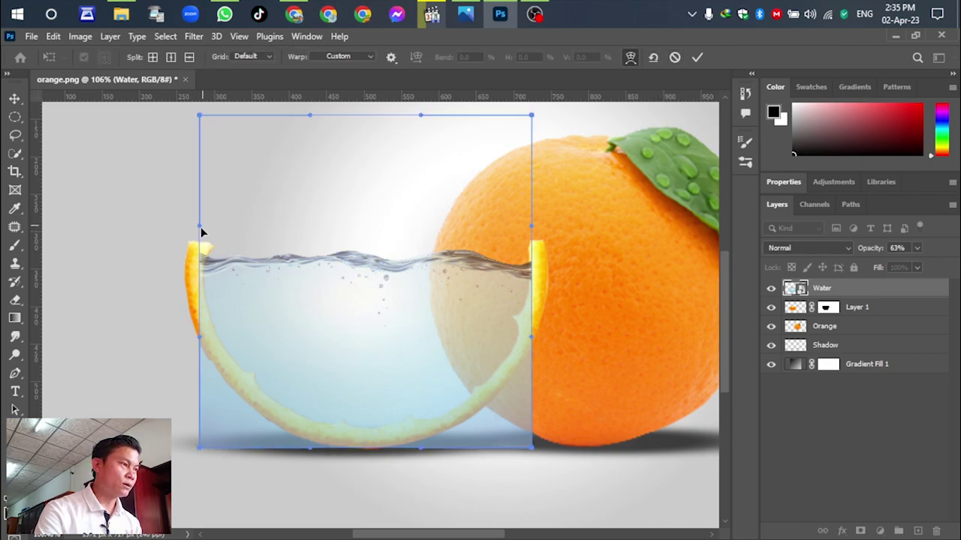
drag(200, 226, 228, 216)
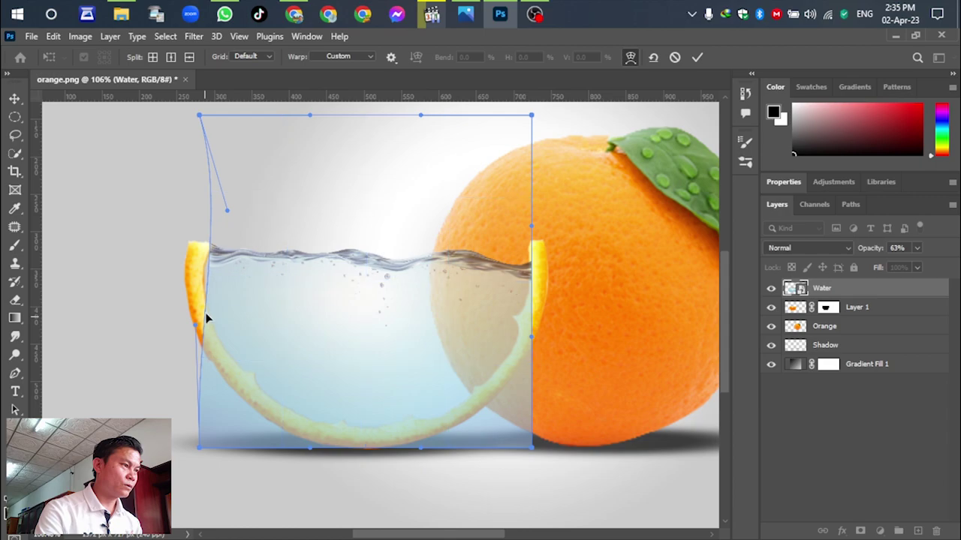
mouse_move(197, 324)
mouse_down()
mouse_move(168, 324)
mouse_move(179, 328)
mouse_up()
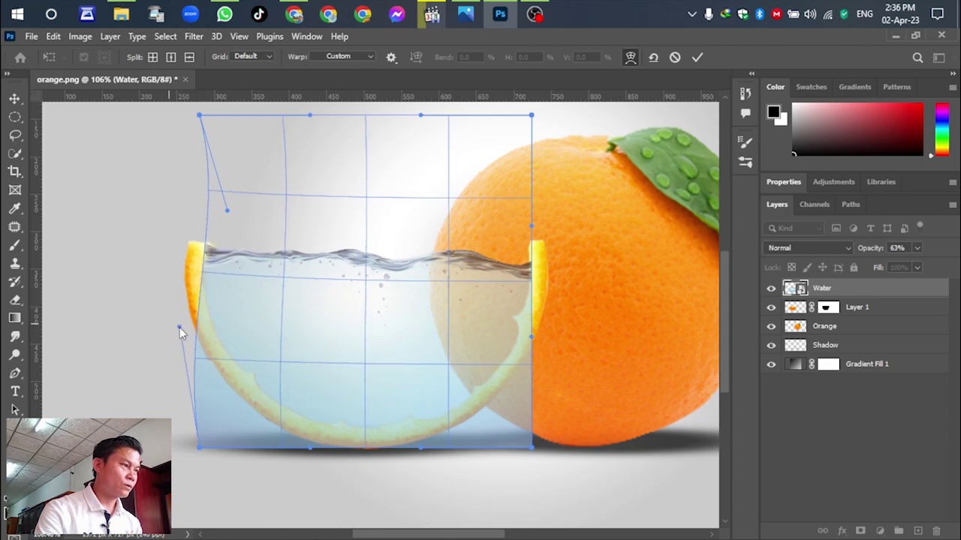
mouse_move(228, 211)
mouse_down()
mouse_move(215, 212)
mouse_move(240, 214)
mouse_up()
key(Return)
click(536, 140)
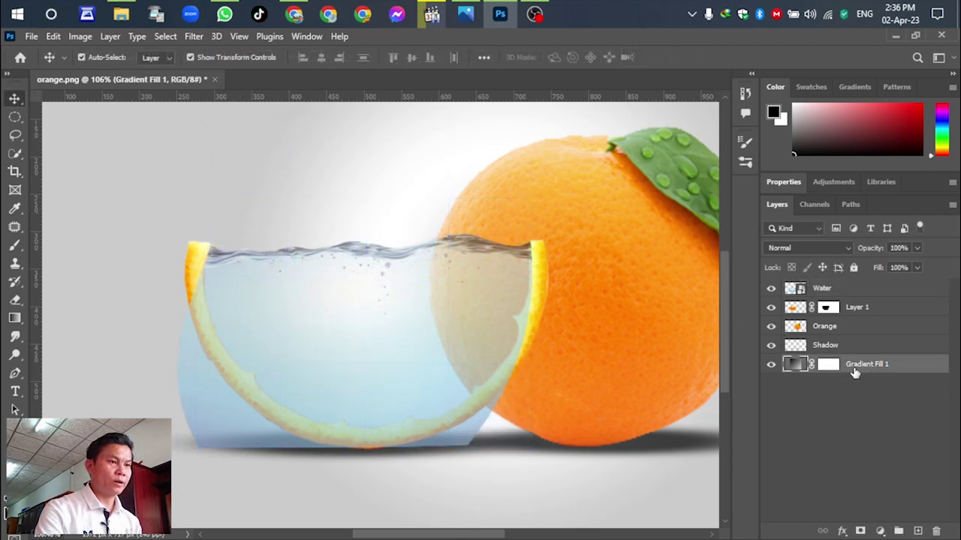
Add a layer mask to the Water layer and paint away the water on and outside the rind with a smaller round brush.
click(834, 291)
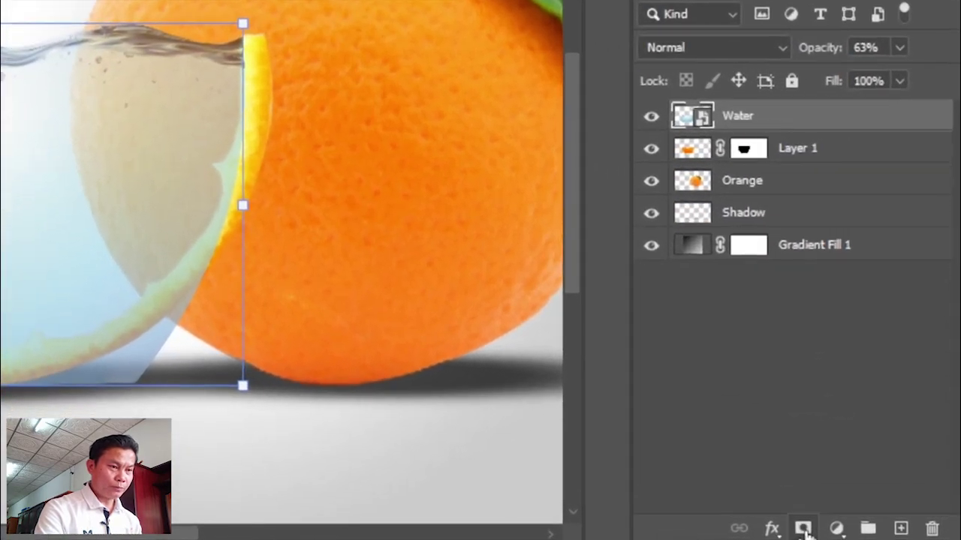
click(803, 528)
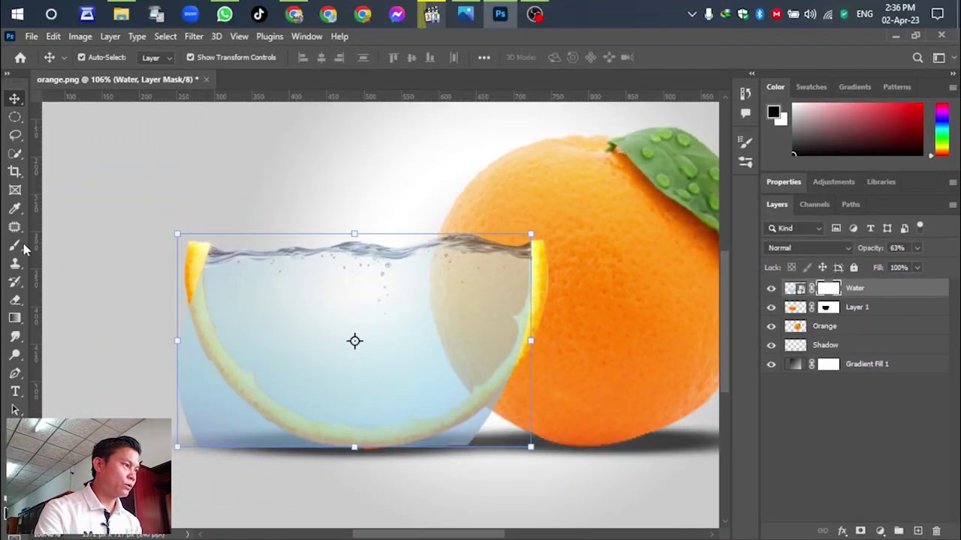
click(16, 247)
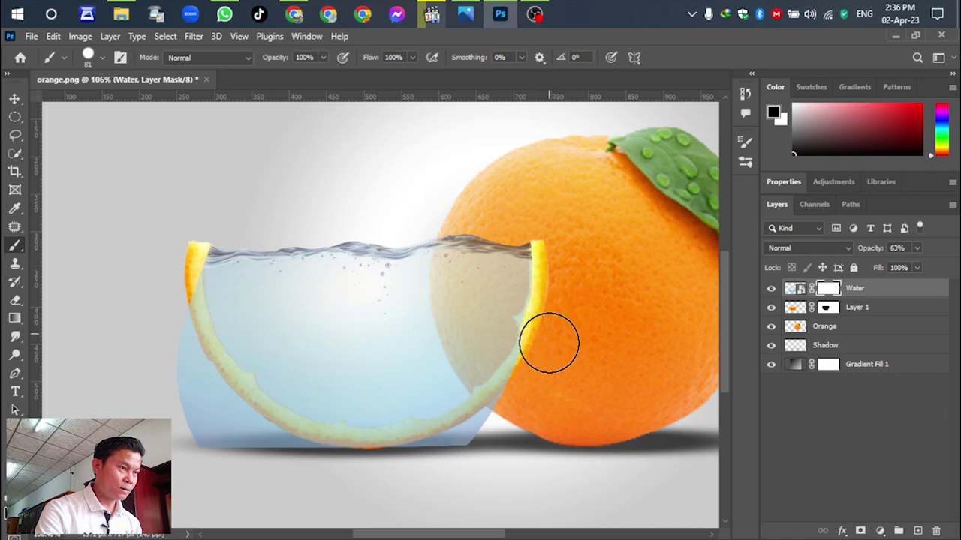
right_click(534, 380)
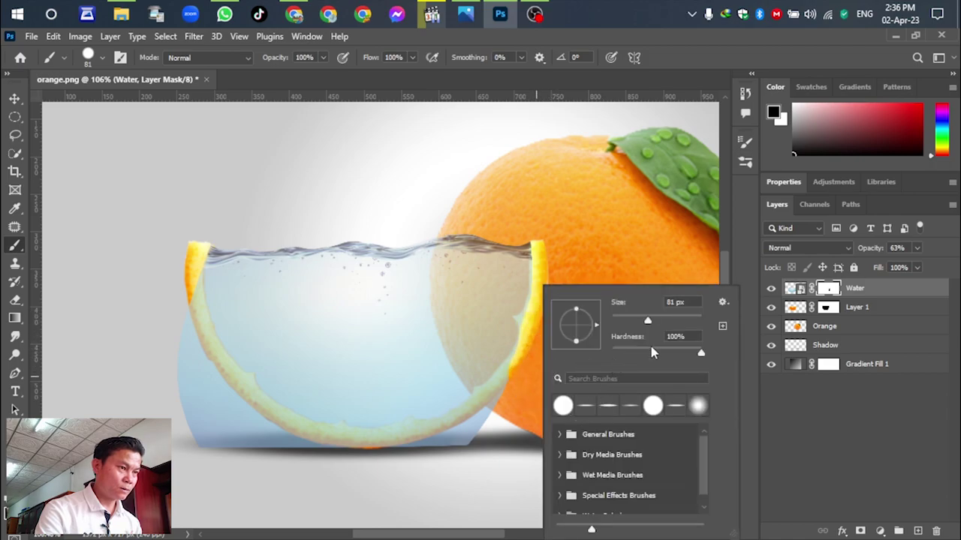
drag(650, 324, 635, 321)
key(Return)
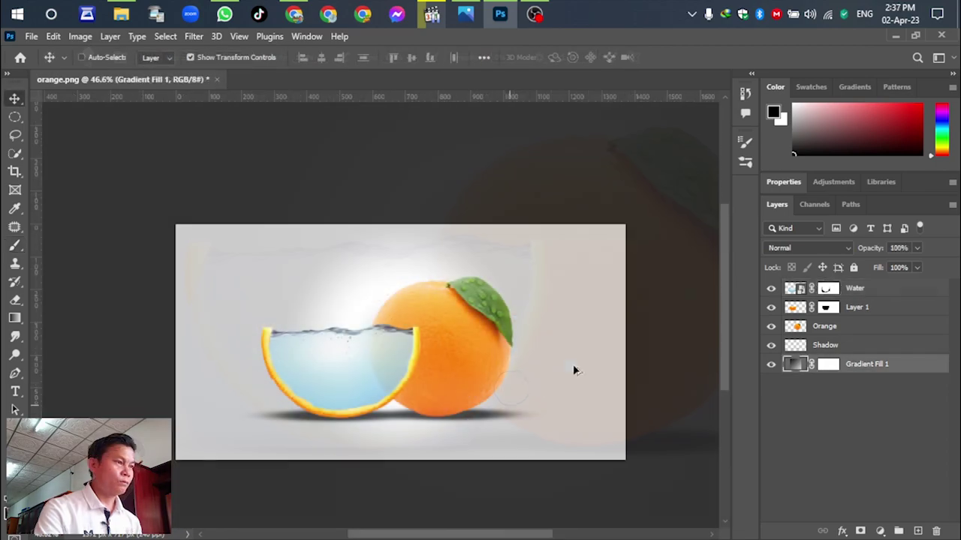
scroll(572, 368, down, 1)
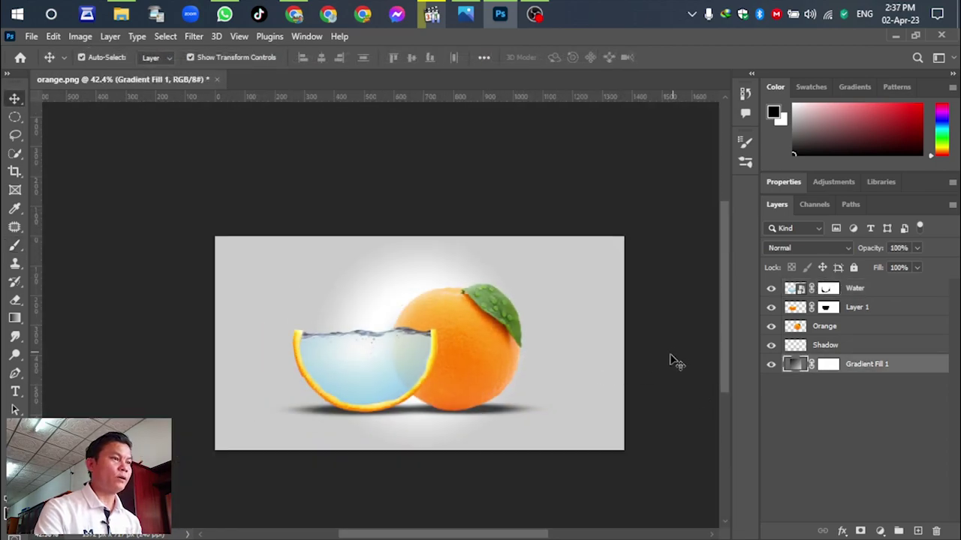
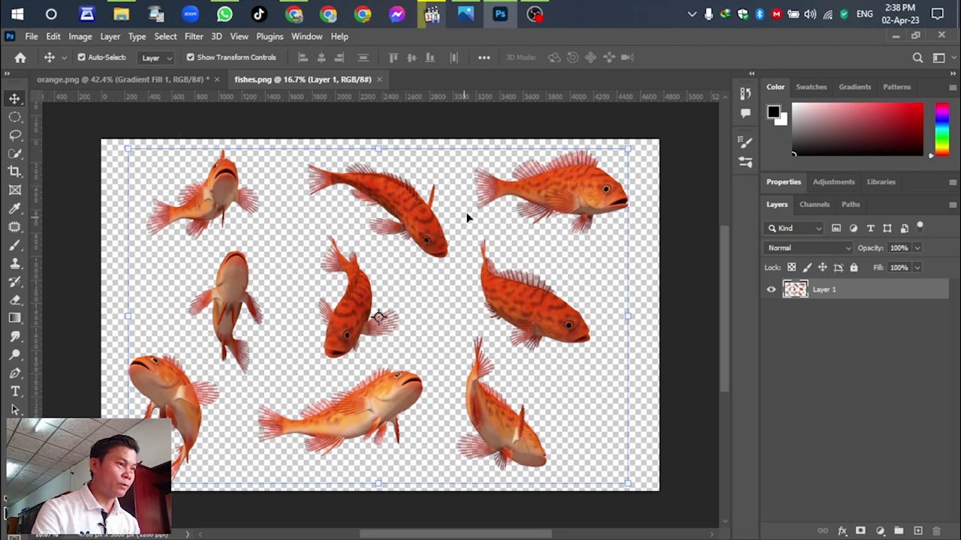
Lasso the middle fish in fishes.png and copy it.
key(l)
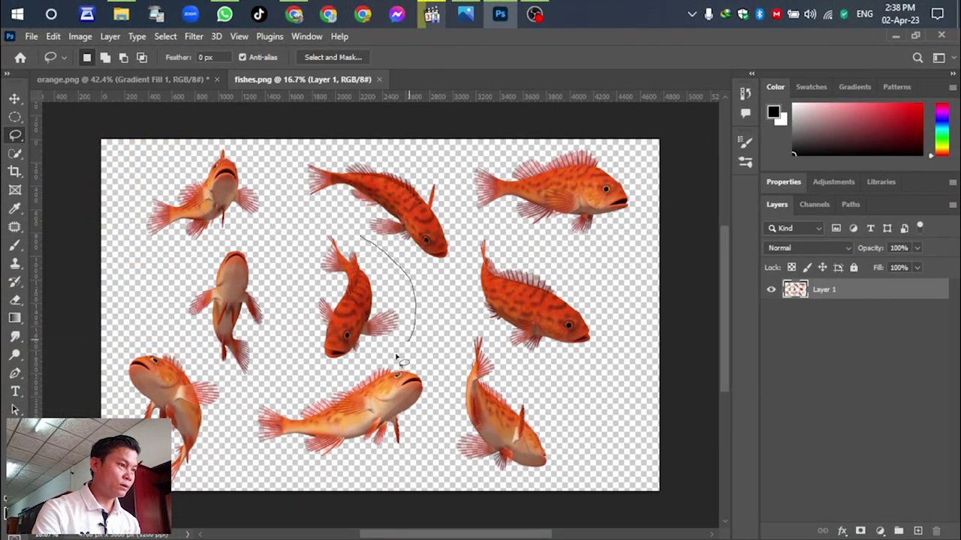
mouse_move(398, 359)
mouse_down()
mouse_move(321, 373)
mouse_move(288, 298)
mouse_up()
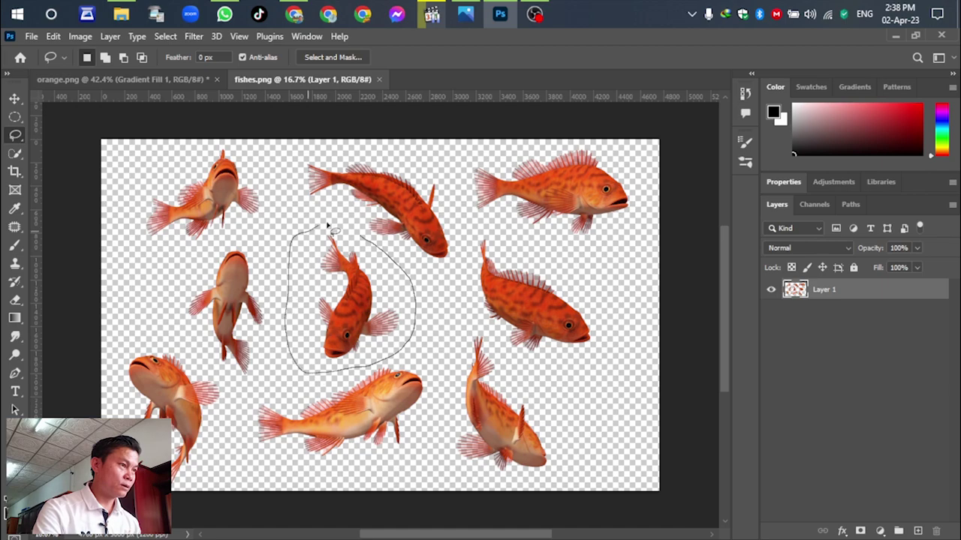
drag(368, 241, 369, 243)
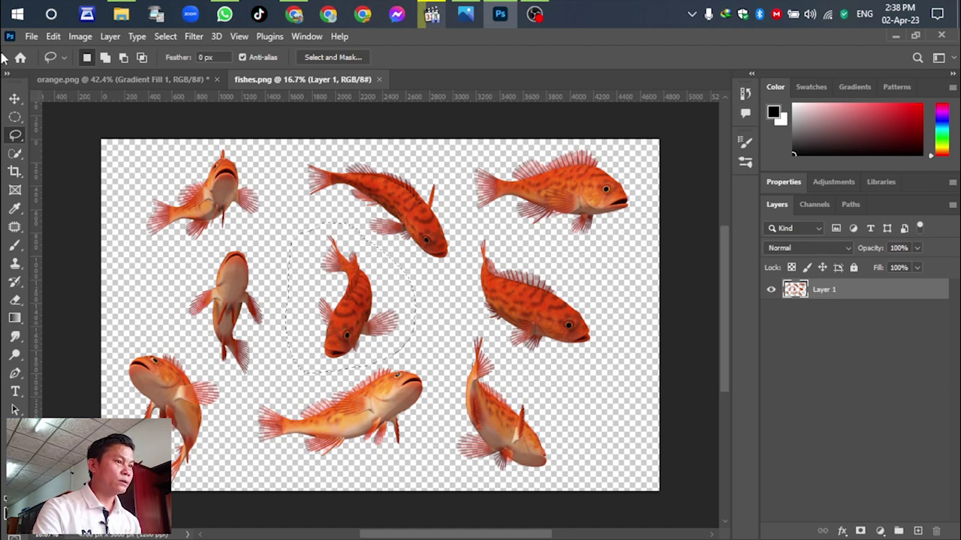
click(53, 36)
click(109, 136)
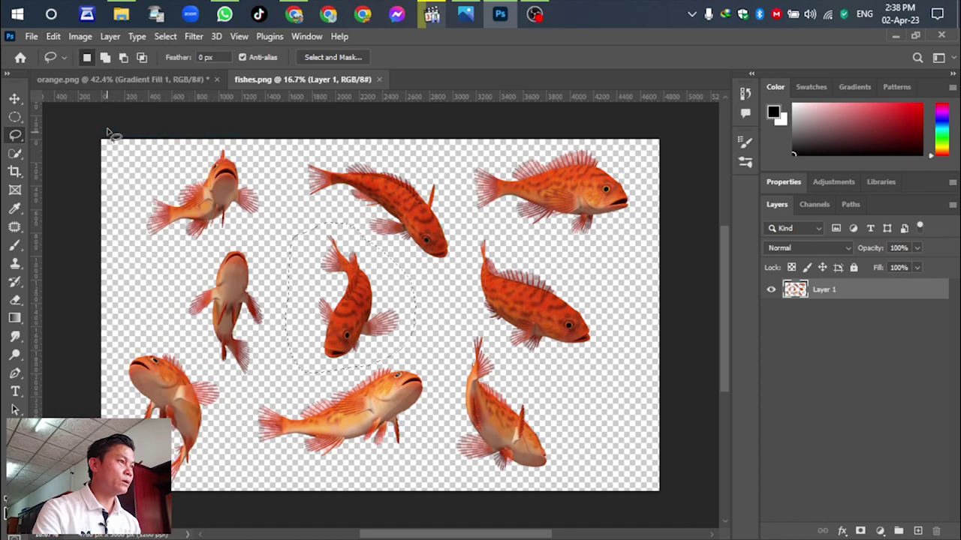
Paste the copied fish into orange.png as a new layer above the gradient fill and activate the Move tool.
click(87, 80)
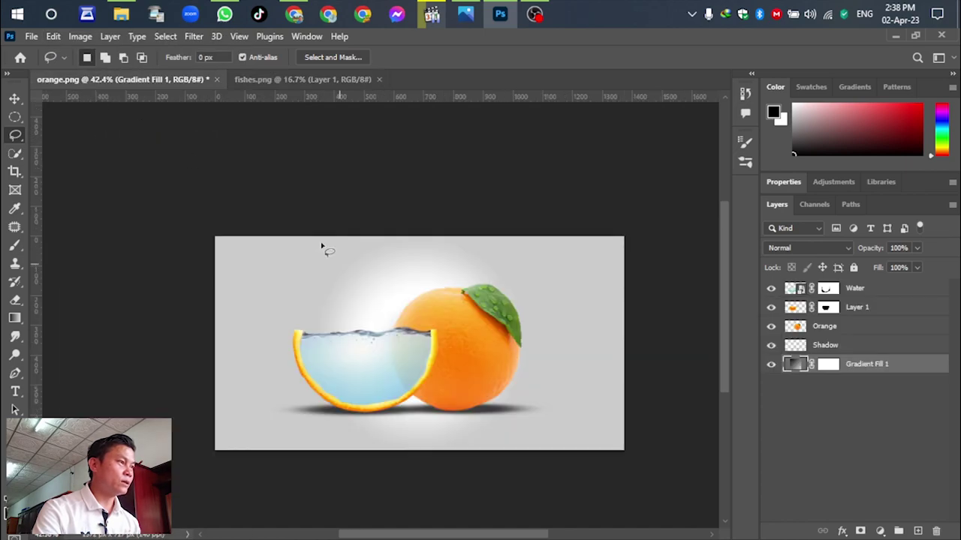
click(52, 36)
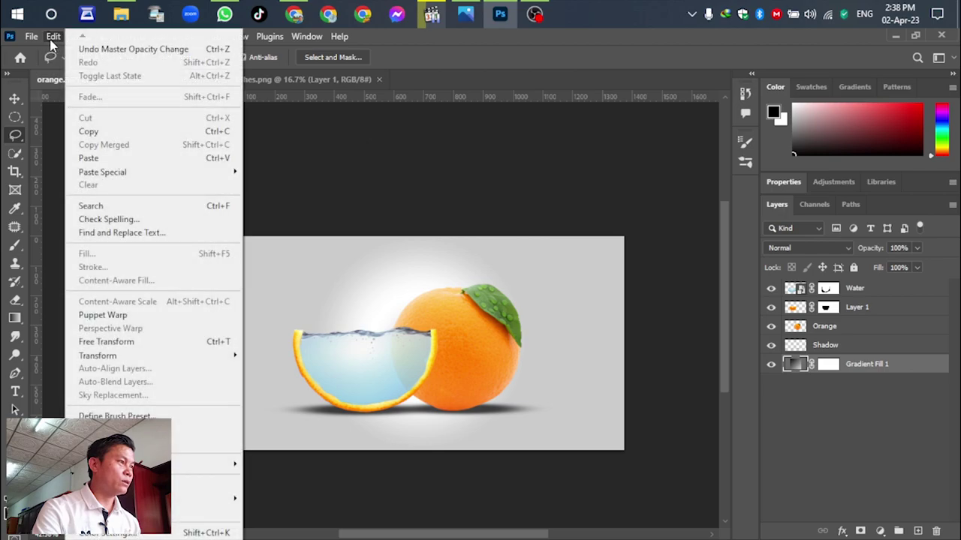
click(109, 158)
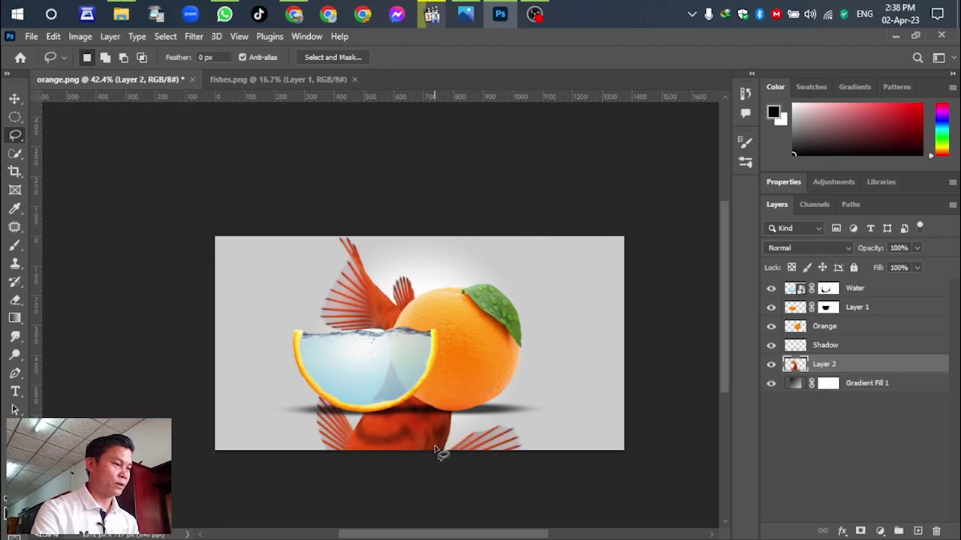
click(14, 100)
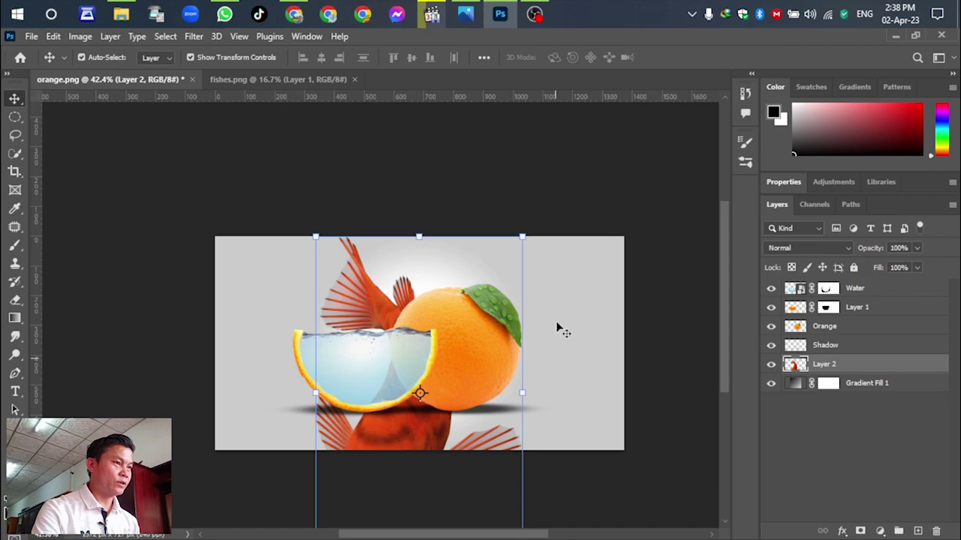
Scale the pasted fish to about 48%, place it over the orange slice, apply the transformation, and move its layer above the Water layer.
drag(521, 243, 414, 399)
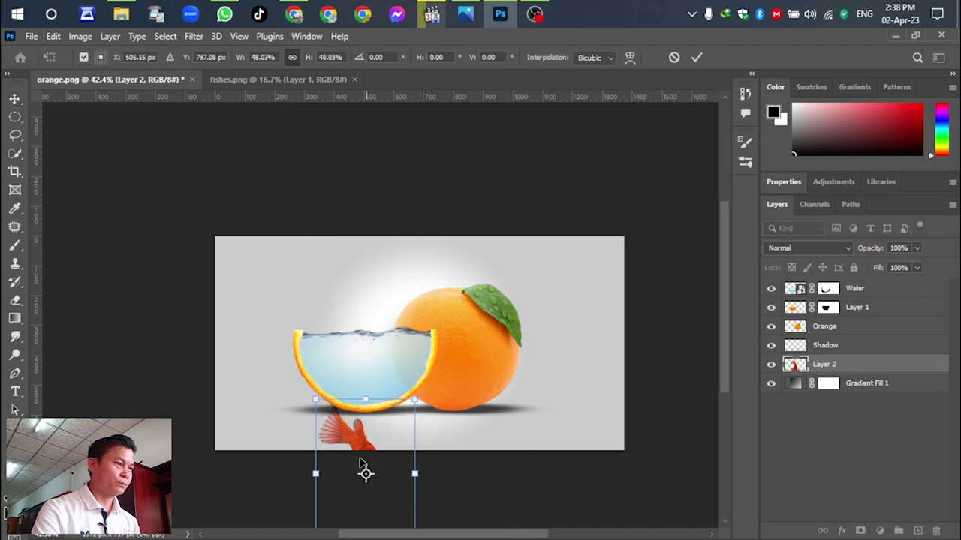
drag(366, 472, 361, 301)
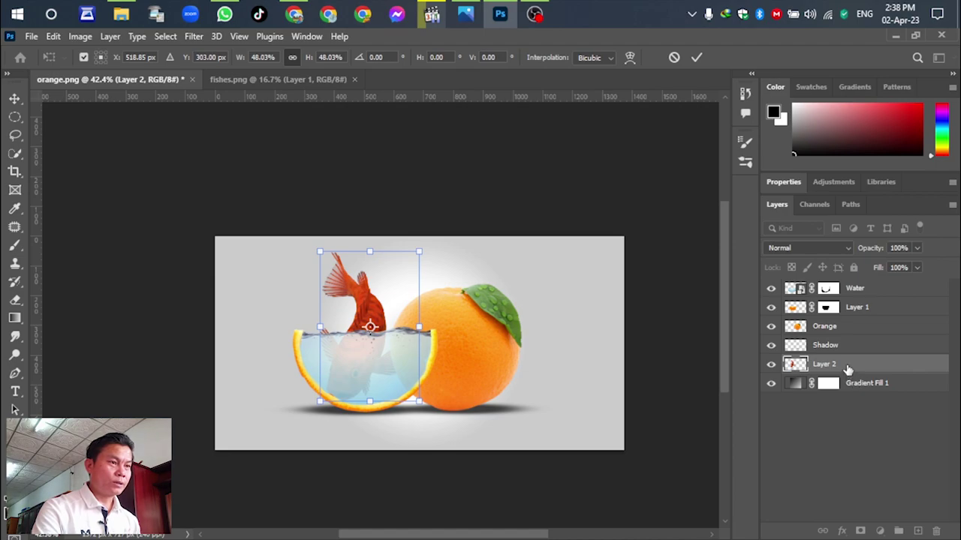
key(Return)
drag(847, 370, 848, 282)
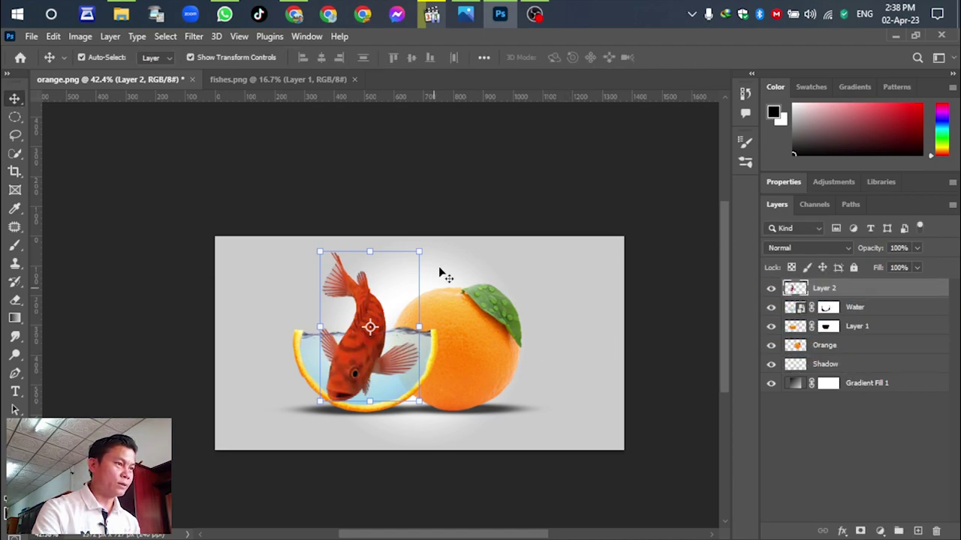
Scale the fish to about 28%, position it in the left half of the water, apply the transformation, and select the gradient background.
drag(415, 249, 356, 350)
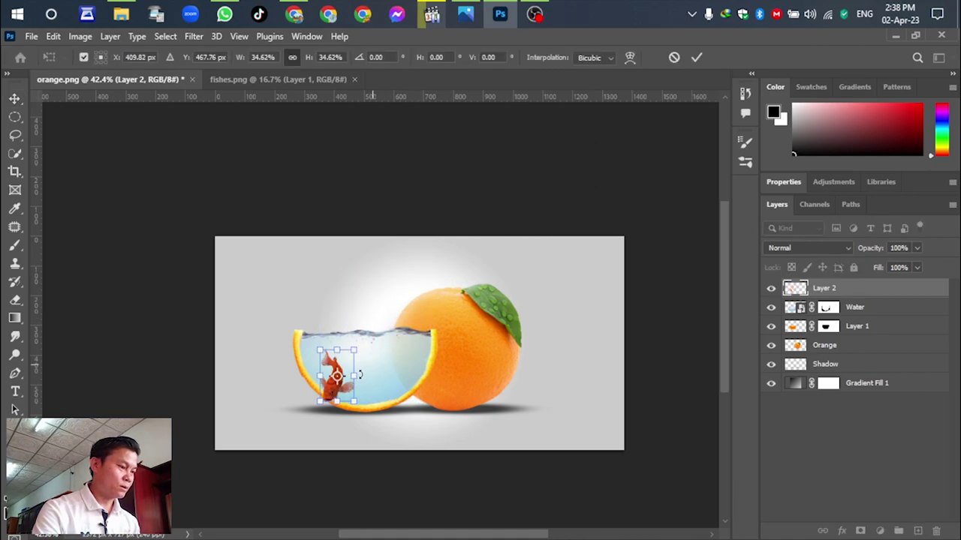
scroll(349, 386, up, 5)
scroll(347, 401, up, 2)
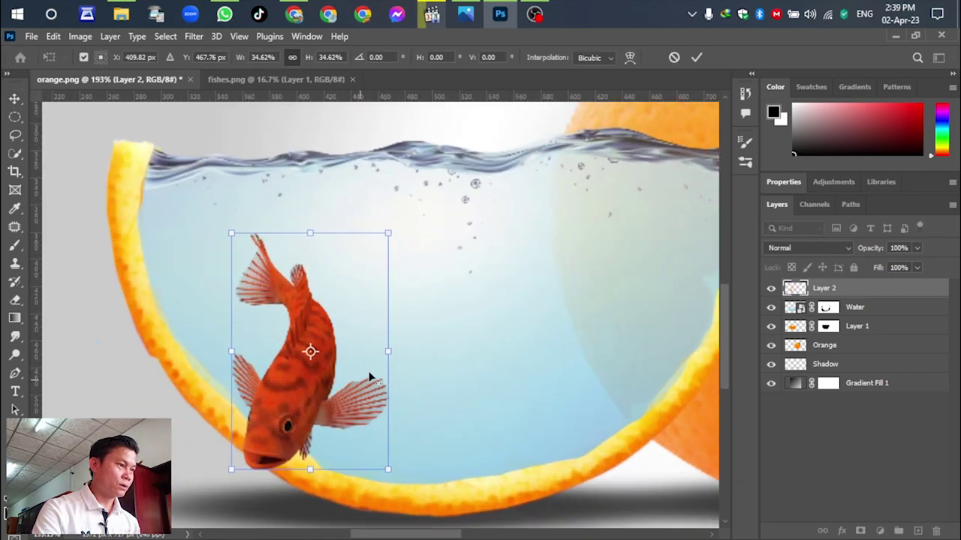
drag(310, 387, 332, 358)
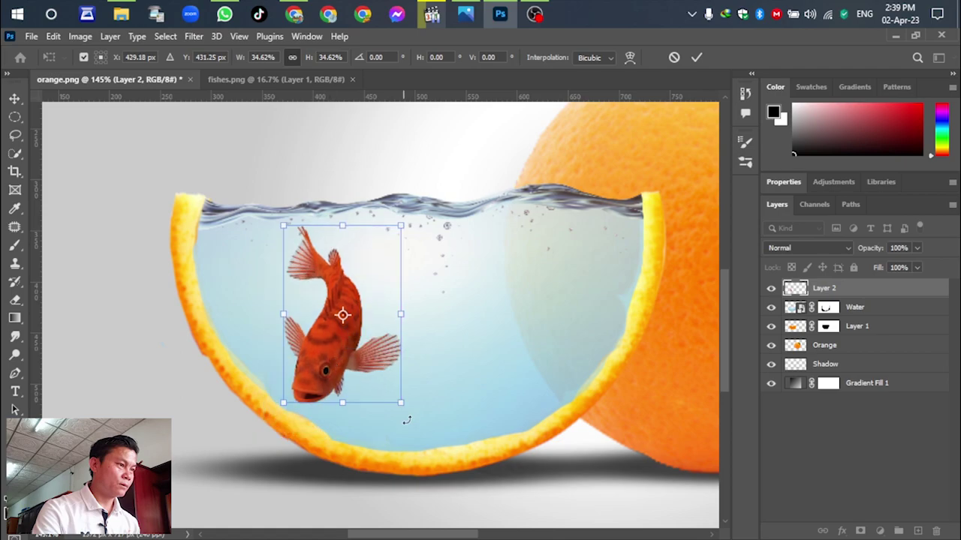
drag(403, 418, 354, 343)
drag(320, 307, 343, 346)
drag(385, 257, 403, 231)
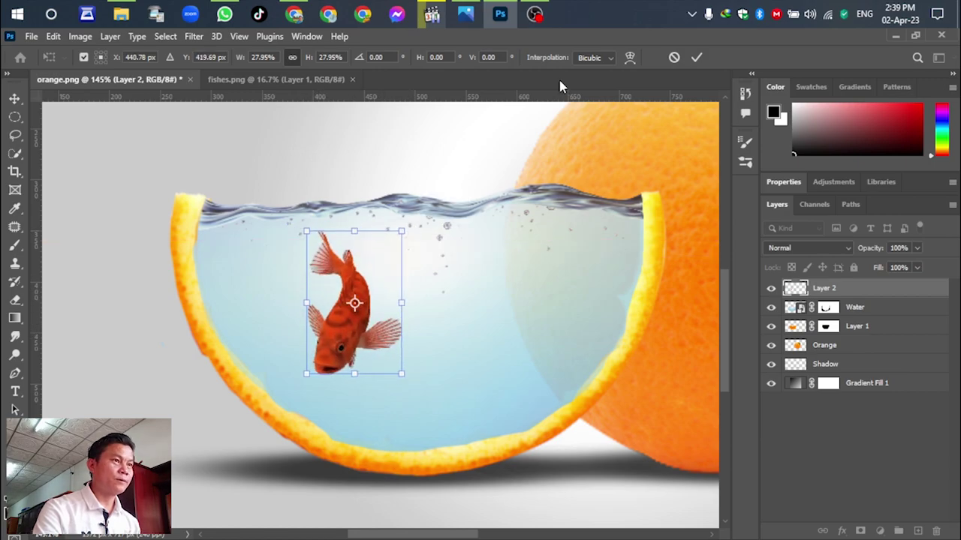
click(696, 58)
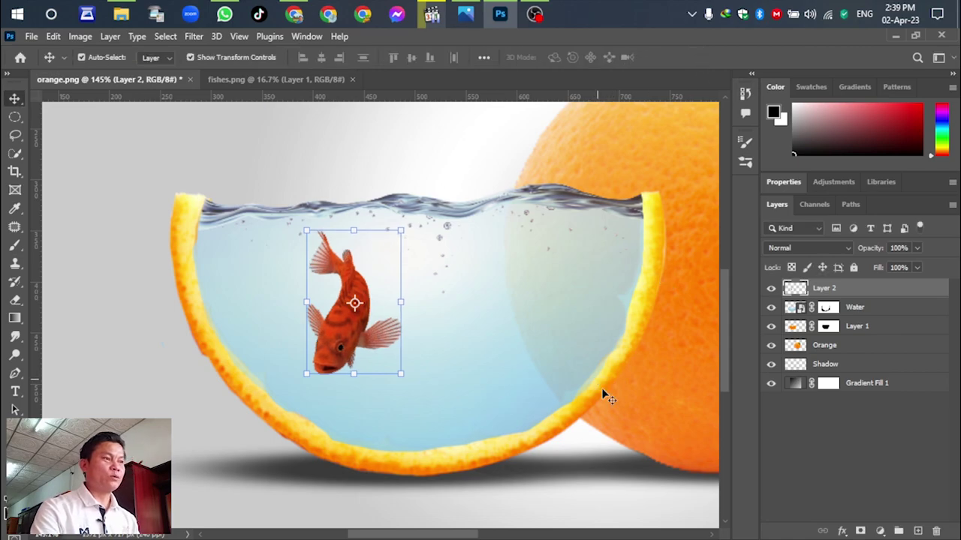
click(570, 465)
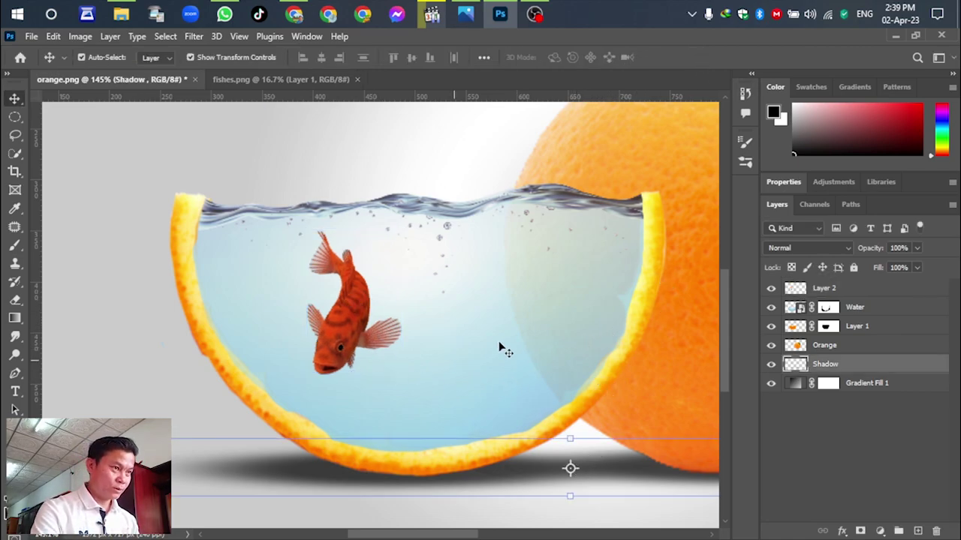
click(139, 137)
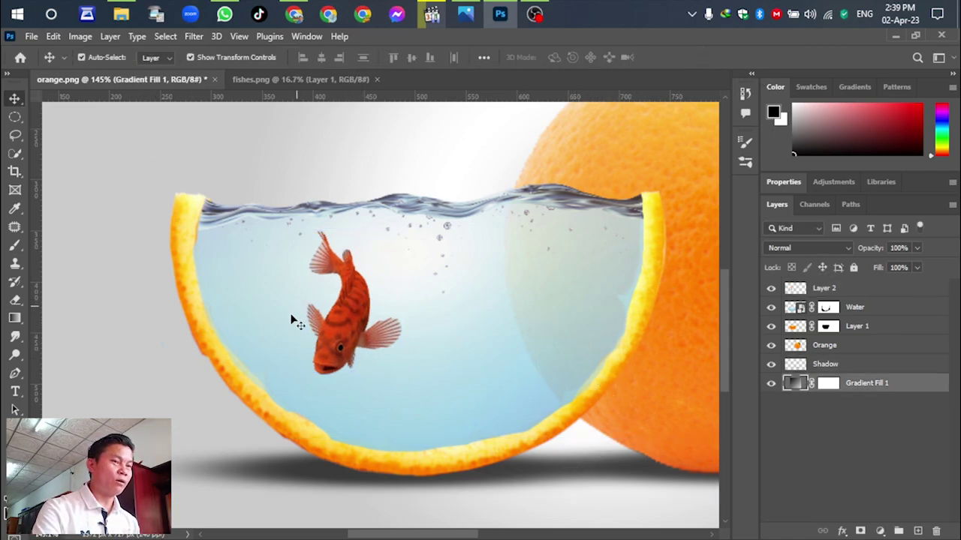
Lasso the fish in the right column of the middle row in fishes.png and copy it.
key(ctrl+0)
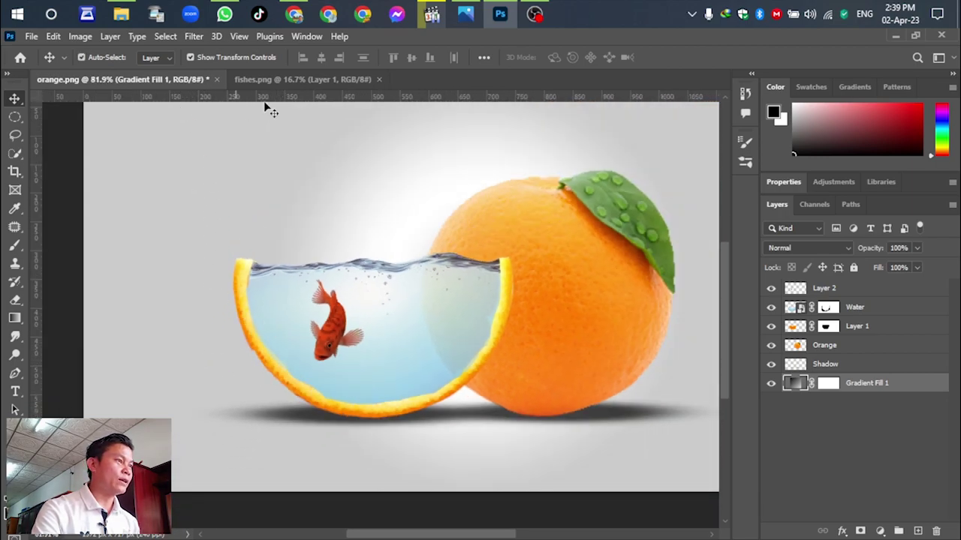
click(272, 78)
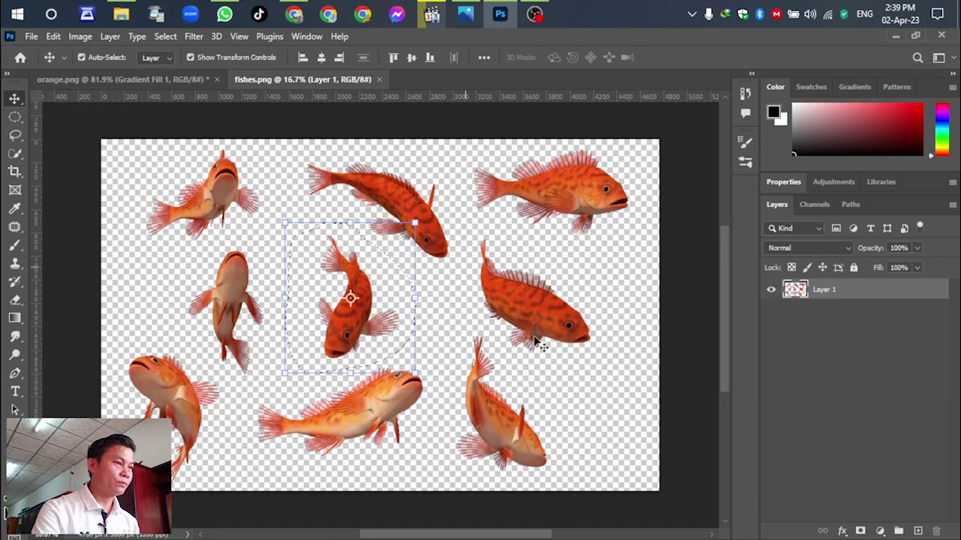
click(15, 135)
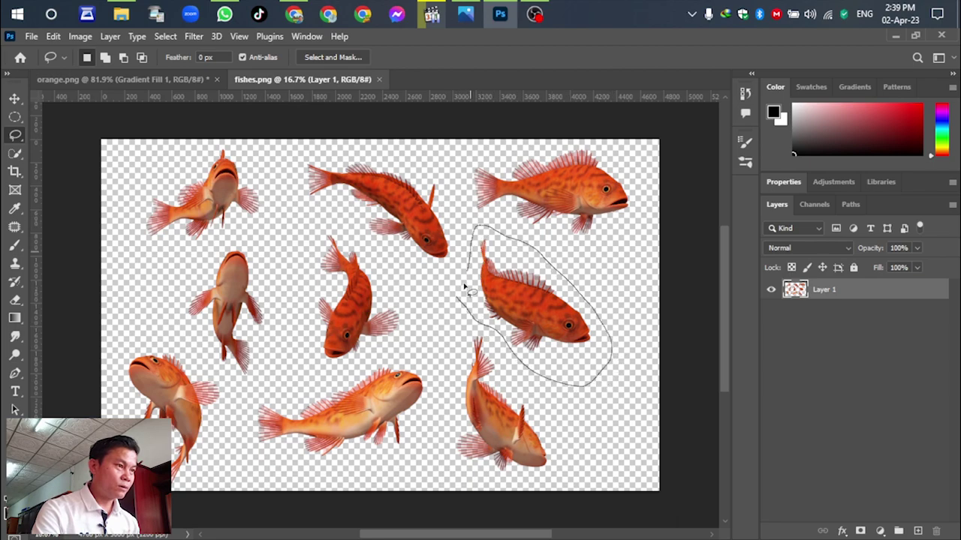
drag(460, 308, 463, 313)
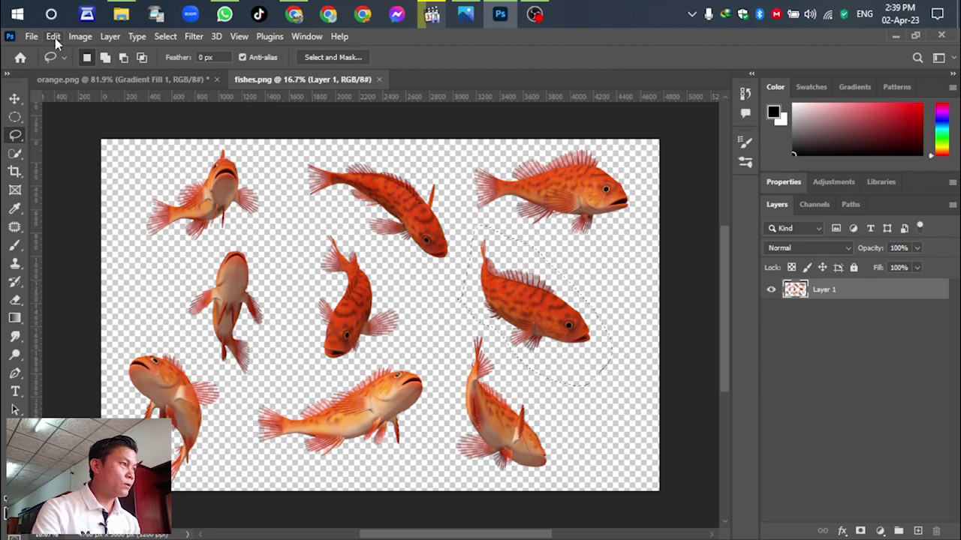
click(54, 36)
click(90, 132)
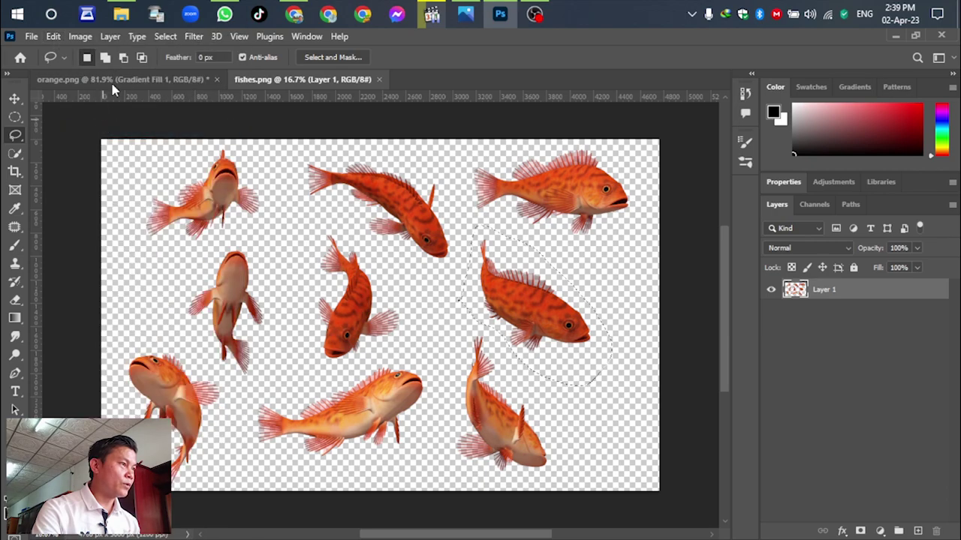
Paste the copied fish into orange.png as a new layer above the gradient fill.
click(99, 79)
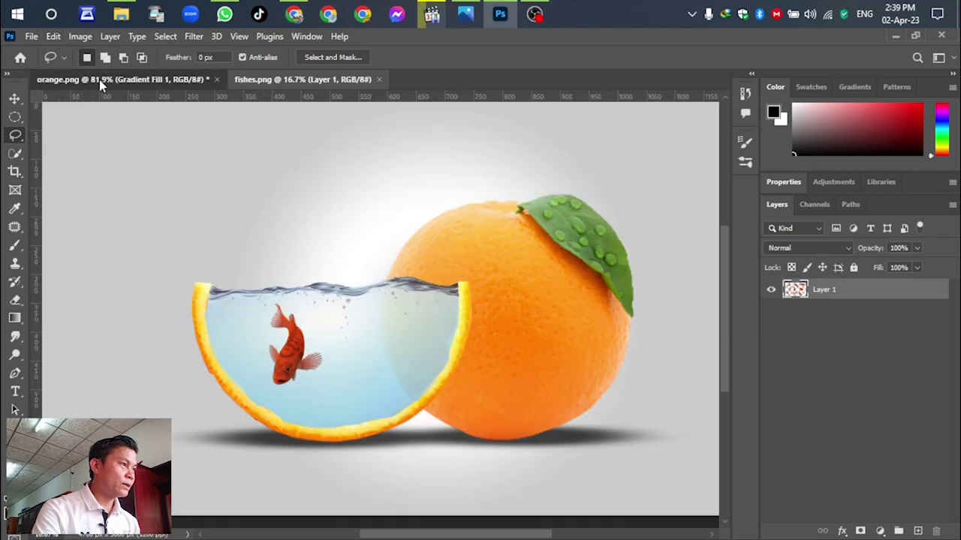
click(52, 38)
click(86, 156)
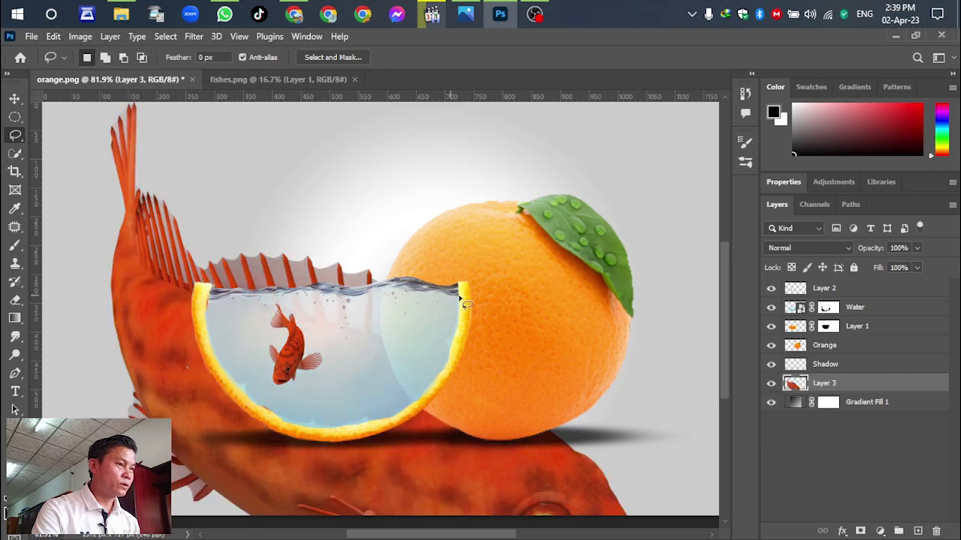
Scale the second fish down to fit inside the orange slice and move Layer 3 to the top of the layer stack.
scroll(293, 233, down, 3)
key(v)
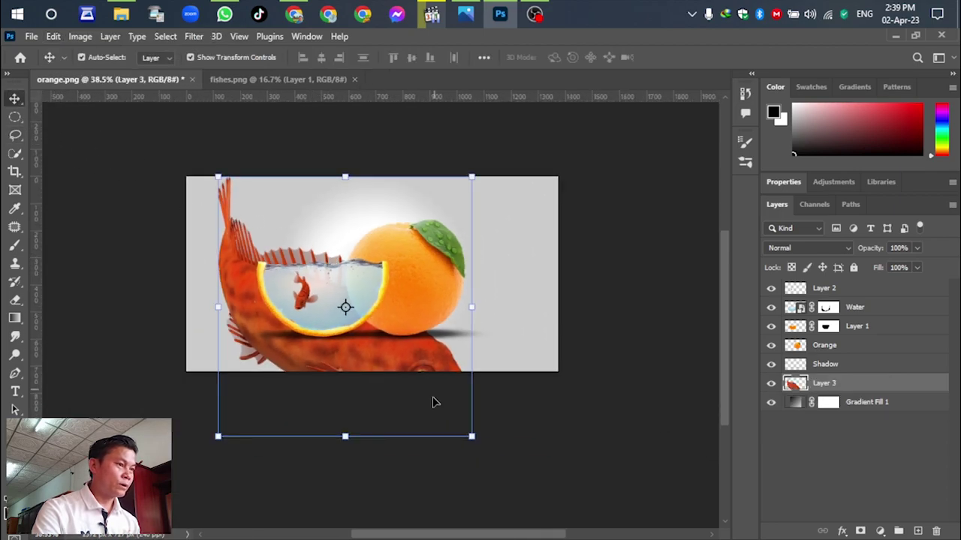
drag(482, 439, 260, 213)
scroll(270, 233, up, 3)
drag(231, 182, 413, 332)
drag(839, 386, 829, 284)
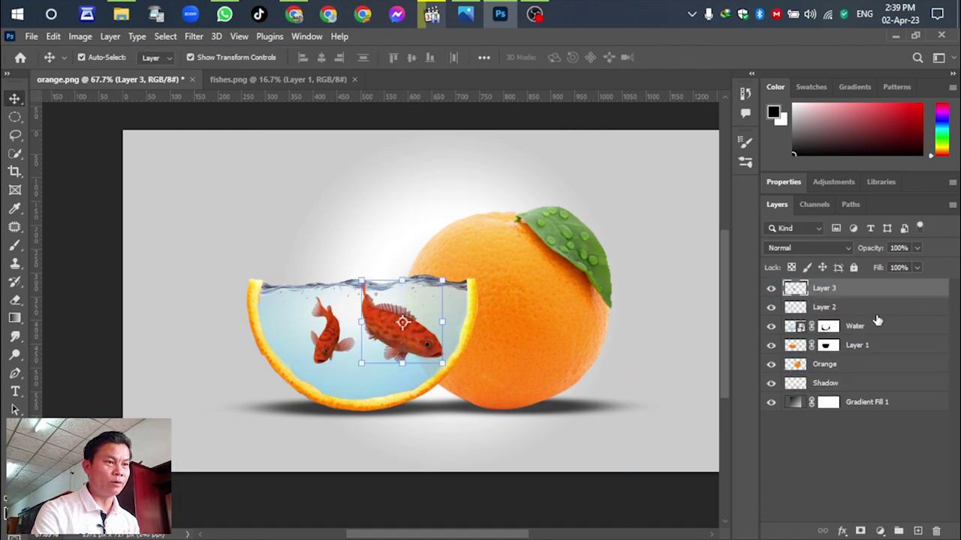
Scale the second fish to about 59%, position it in the right half of the water, and apply the transformation.
scroll(529, 297, up, 3)
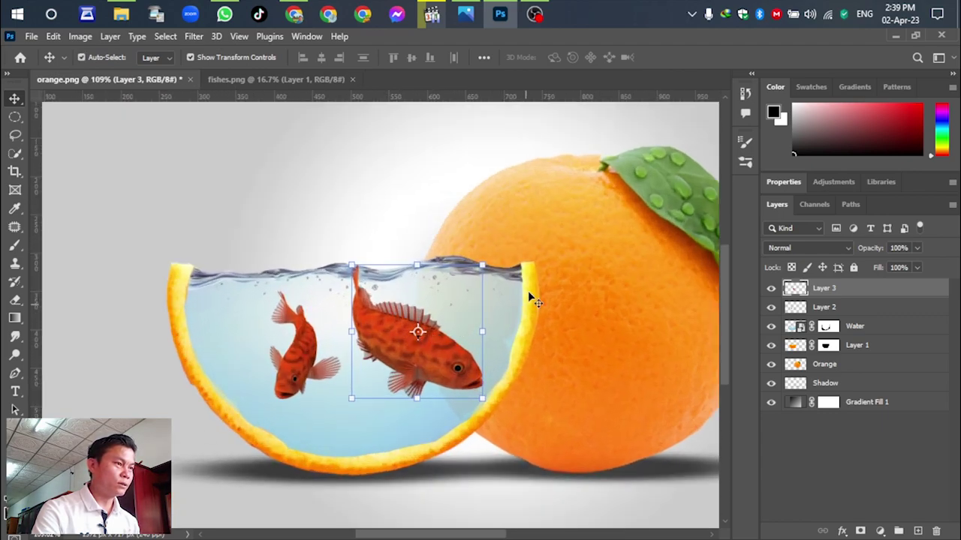
drag(482, 264, 428, 317)
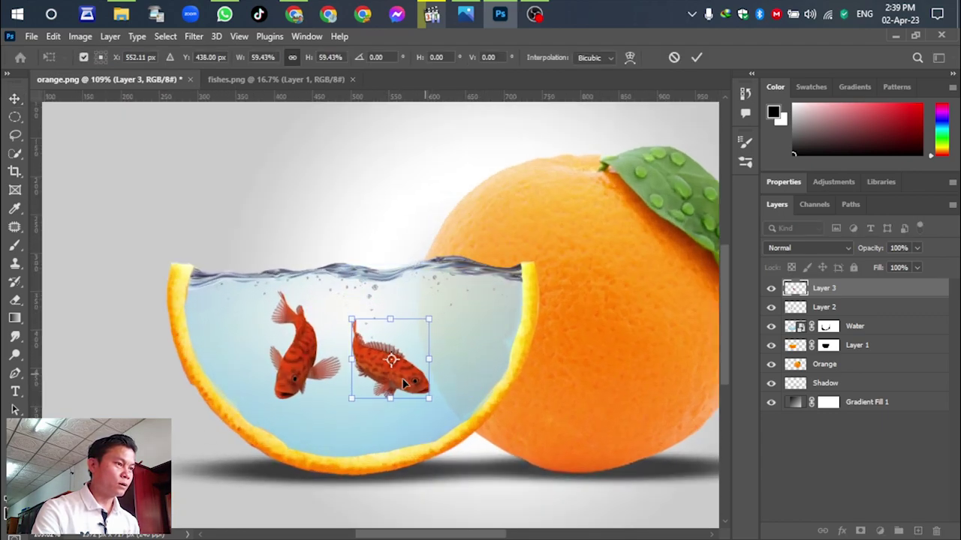
drag(409, 386, 449, 374)
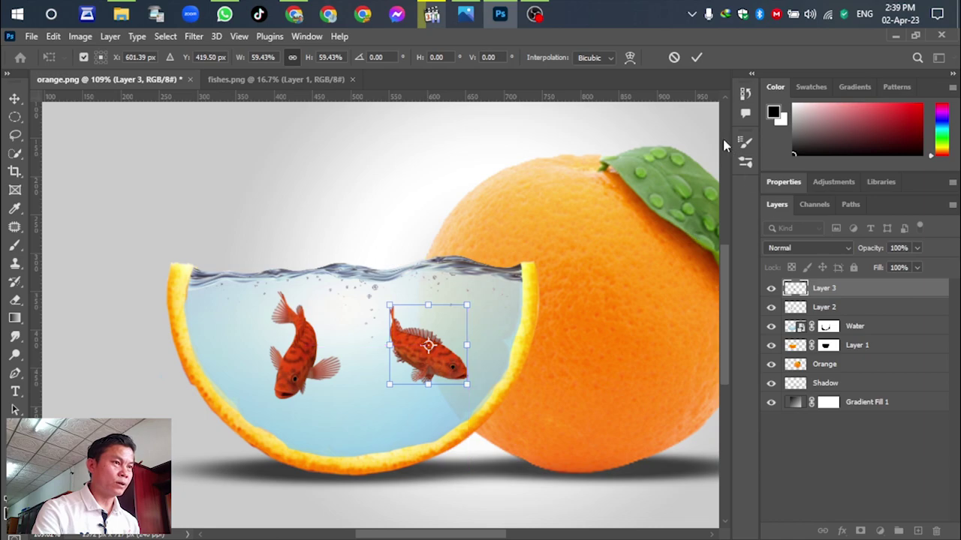
click(696, 58)
click(403, 199)
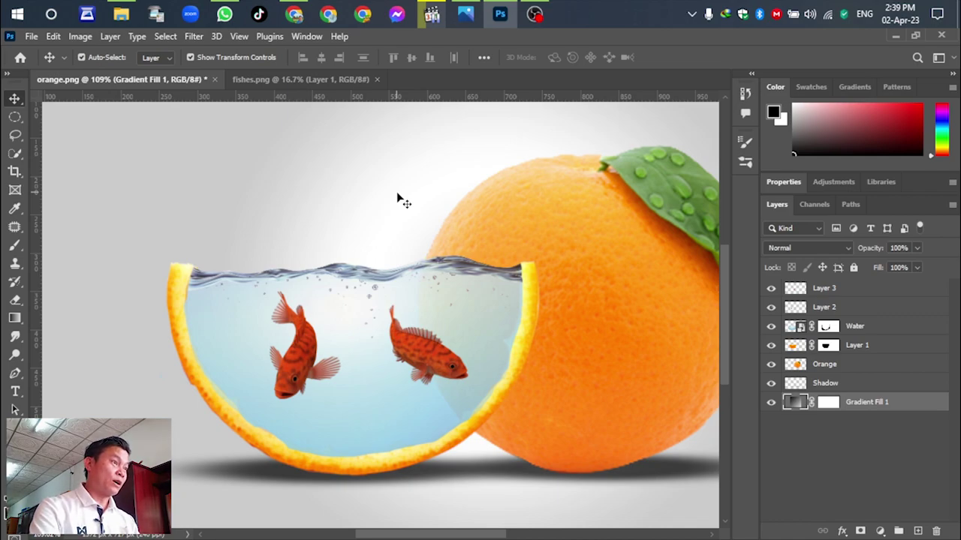
Add a layer mask to Layer 3 and lightly fade the right fish with a 165 px black brush at 13% opacity.
click(448, 352)
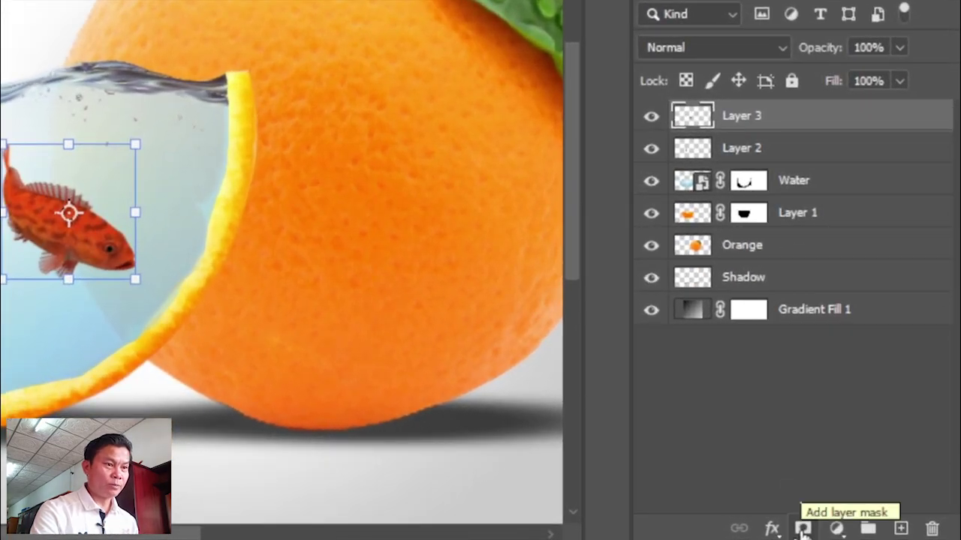
click(802, 530)
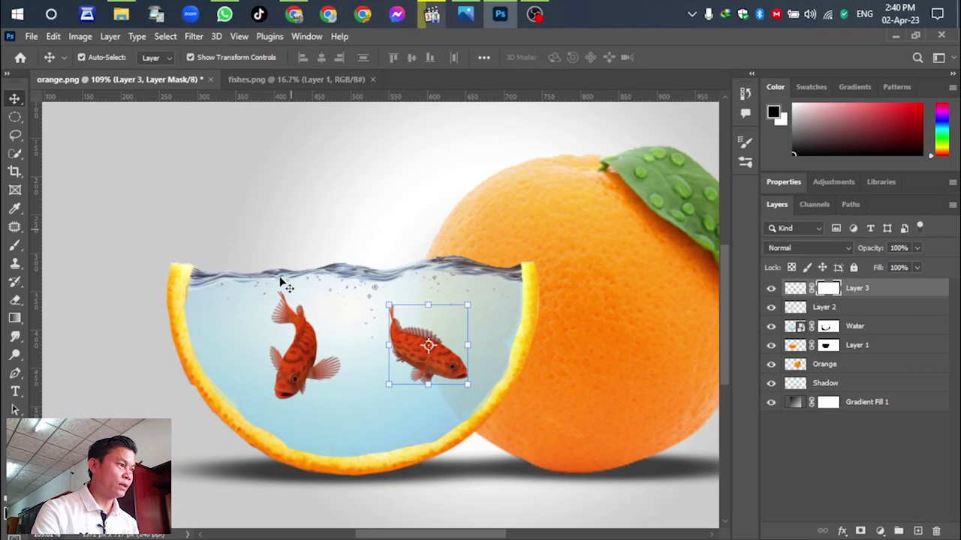
click(11, 250)
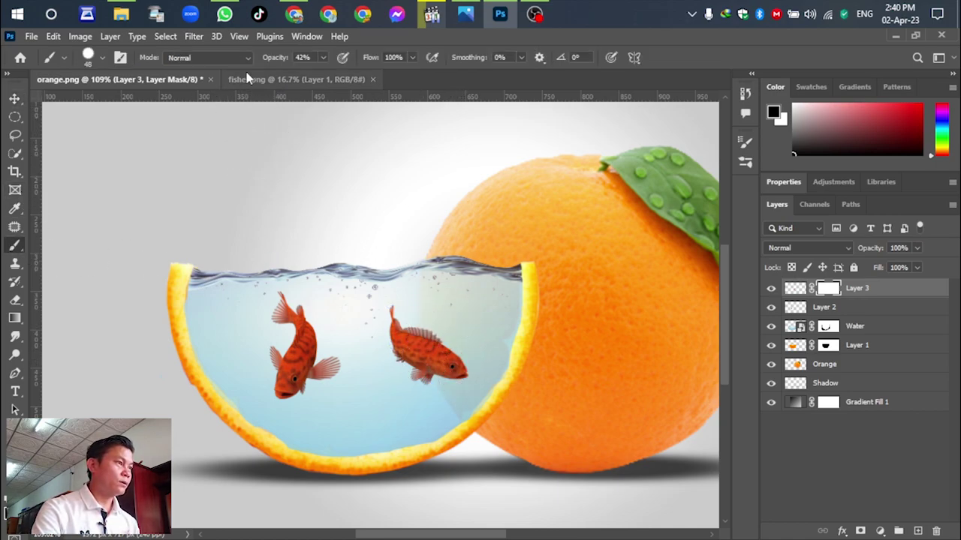
click(324, 58)
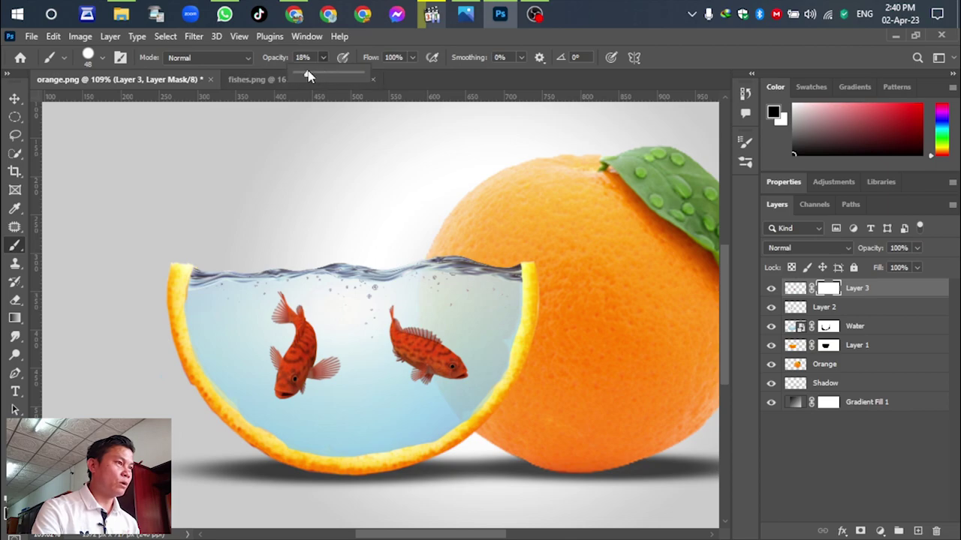
right_click(343, 154)
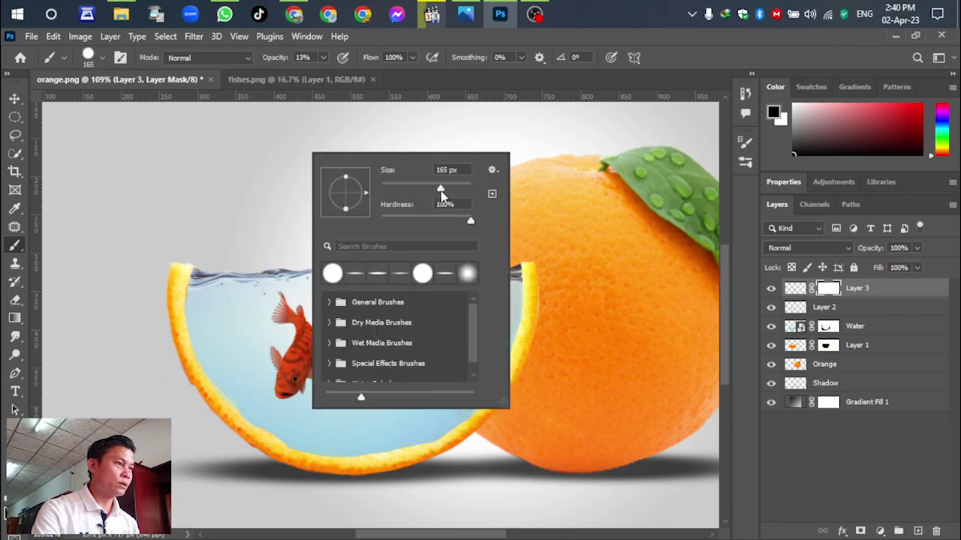
click(227, 159)
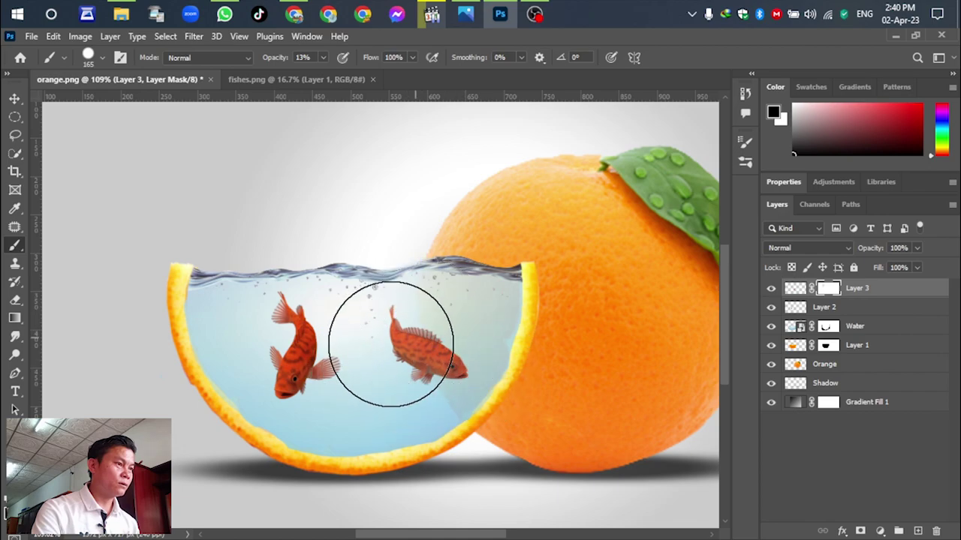
mouse_move(391, 343)
mouse_down()
mouse_move(403, 343)
mouse_move(407, 358)
mouse_move(358, 382)
mouse_move(455, 346)
mouse_move(255, 305)
mouse_move(343, 322)
mouse_up()
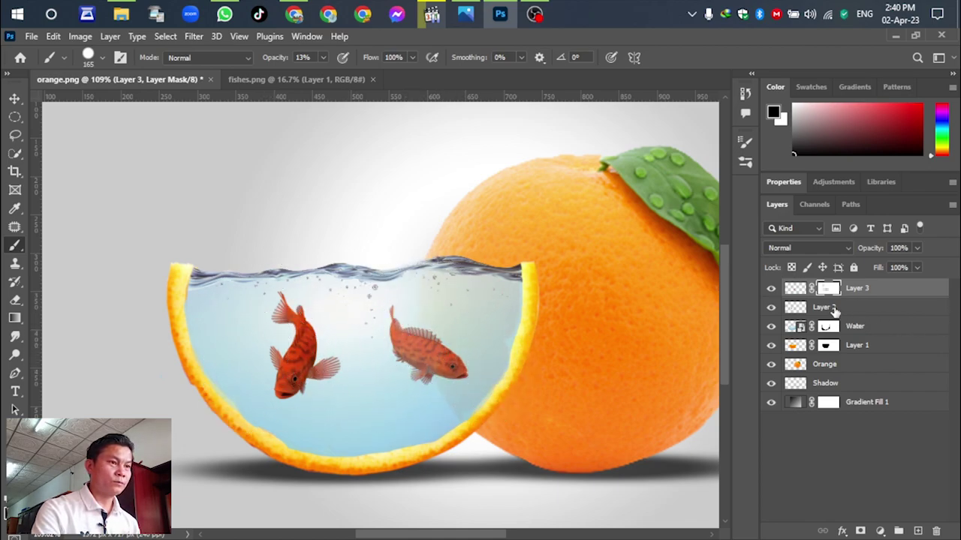
Add a layer mask to Layer 2 and lightly fade the left fish with the 13% opacity black brush.
click(834, 309)
click(861, 531)
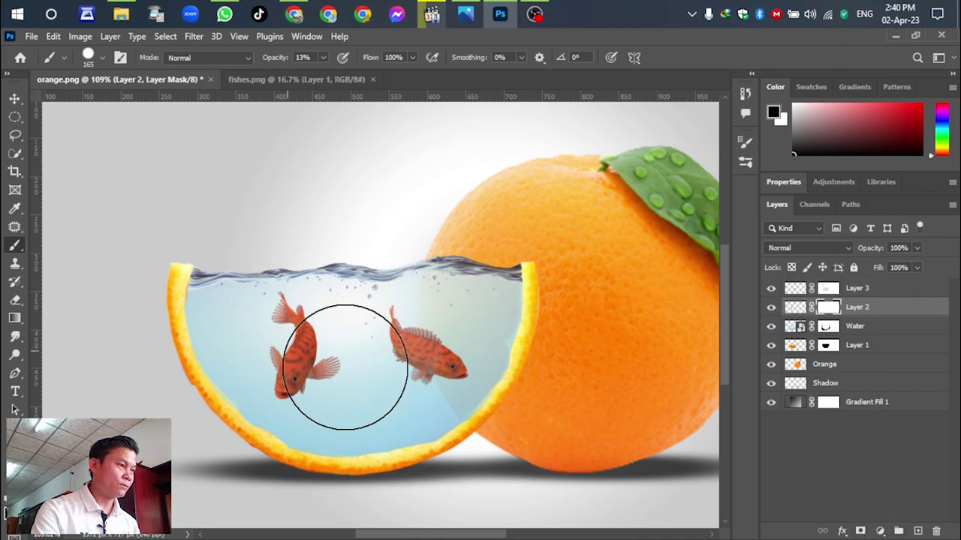
mouse_move(295, 346)
mouse_down()
mouse_move(310, 377)
mouse_move(298, 369)
mouse_move(290, 319)
mouse_move(304, 344)
mouse_move(346, 362)
mouse_up()
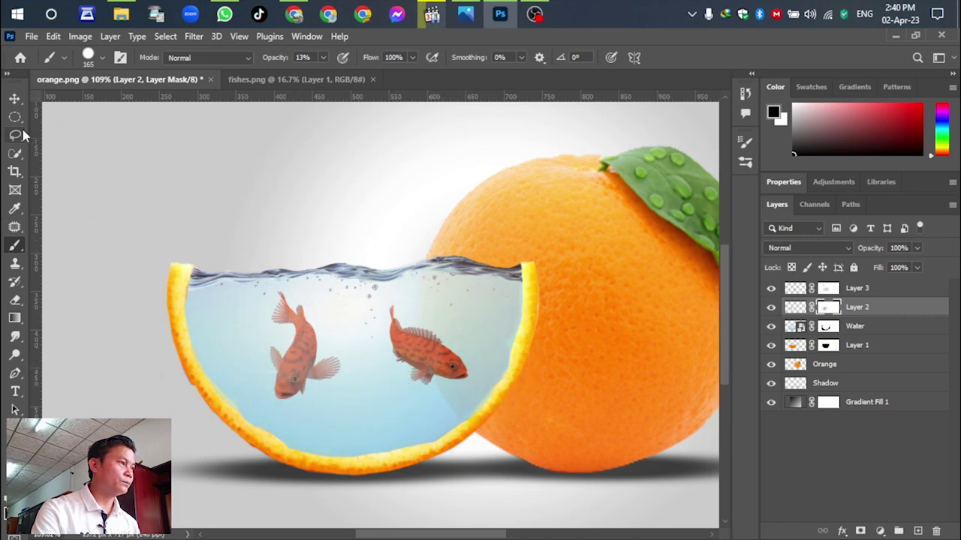
Fade the right part of the water where it overlaps the orange, painting the Water layer's mask with the 165 px black brush at 13% opacity.
click(14, 100)
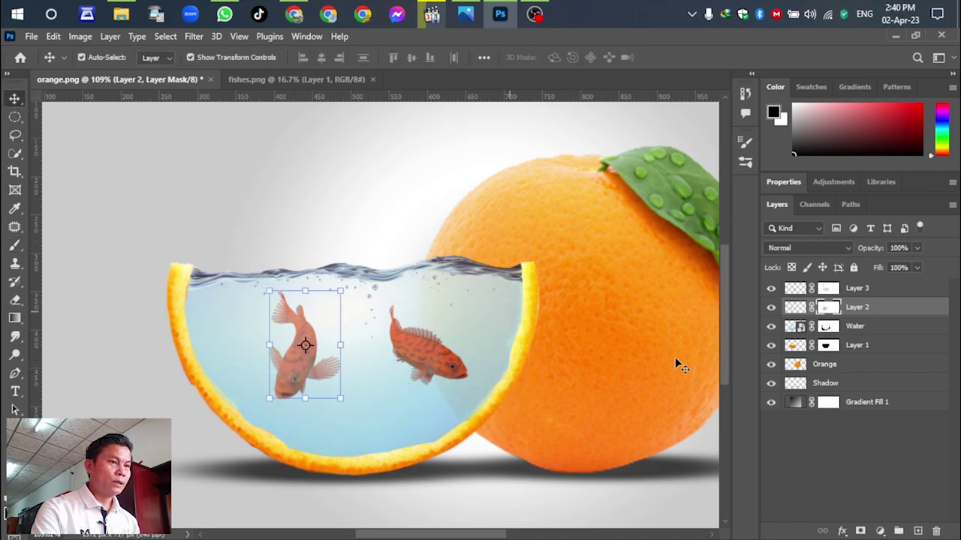
click(836, 332)
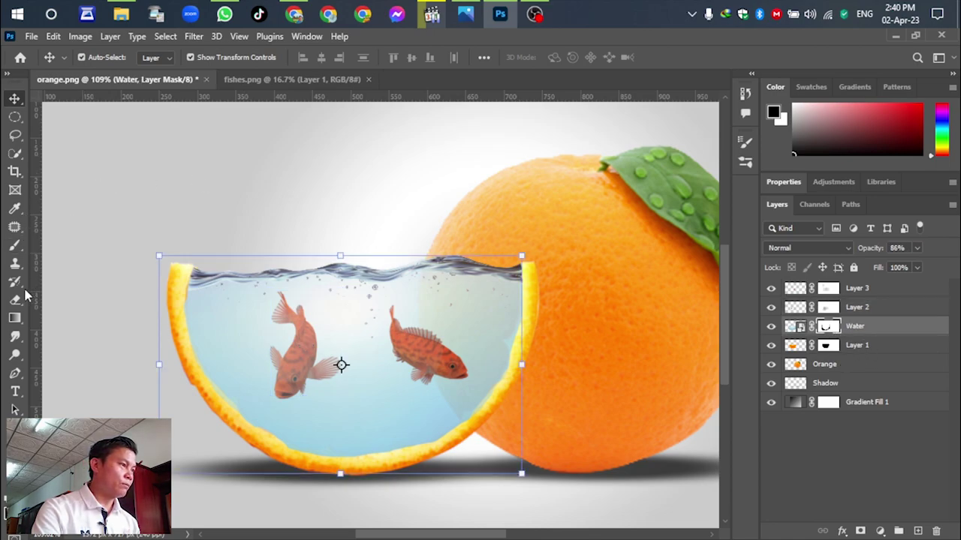
click(15, 245)
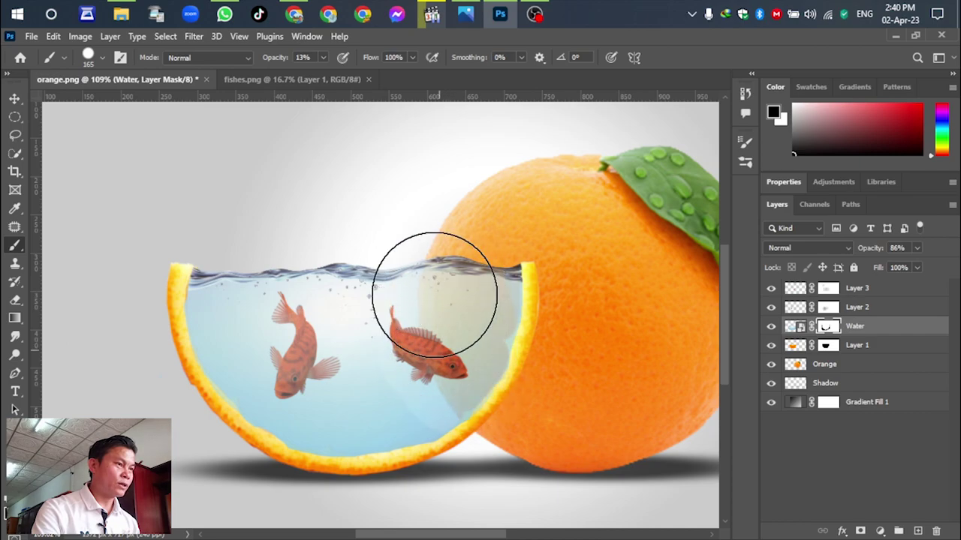
mouse_move(433, 294)
mouse_down()
mouse_move(456, 379)
mouse_move(492, 324)
mouse_move(496, 298)
mouse_move(453, 295)
mouse_move(447, 312)
mouse_move(456, 394)
mouse_move(425, 290)
mouse_move(459, 393)
mouse_up()
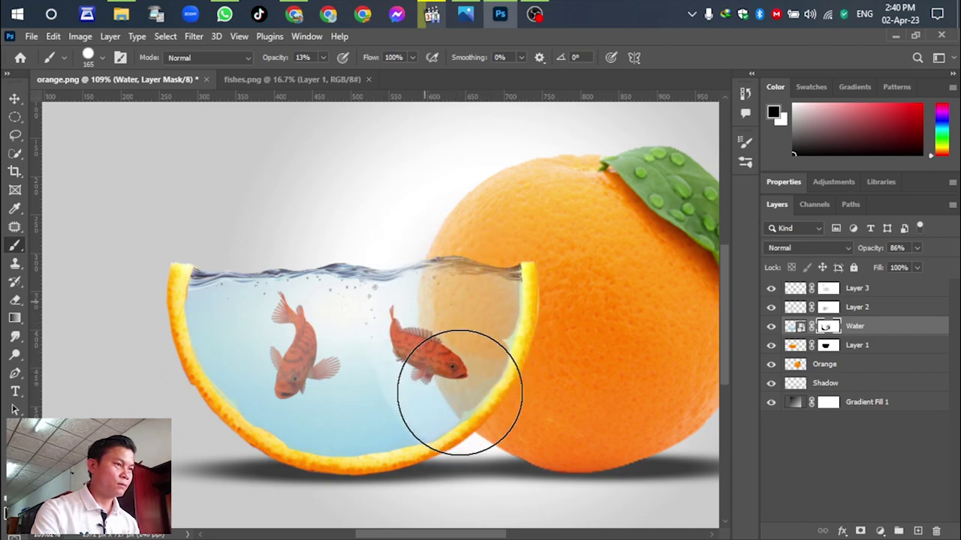
click(14, 98)
click(387, 263)
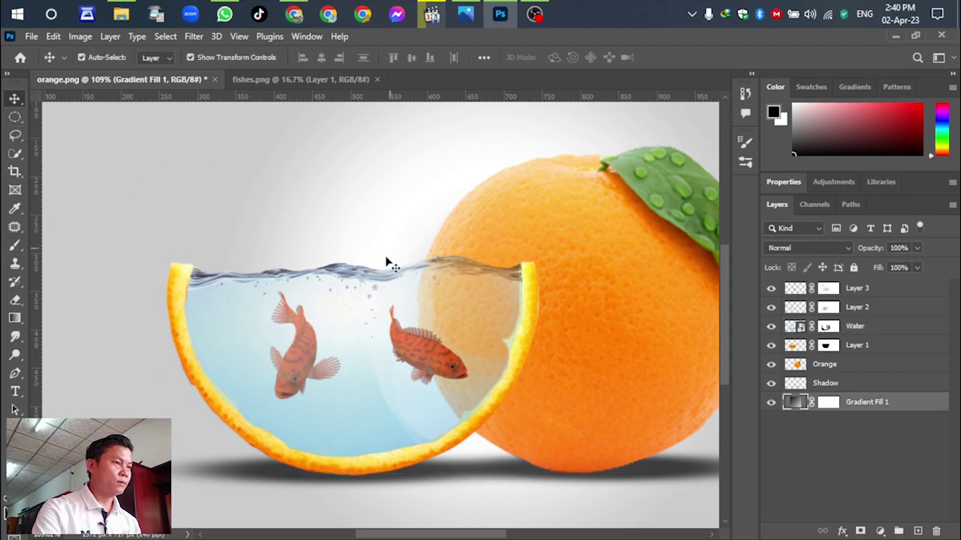
scroll(478, 287, down, 5)
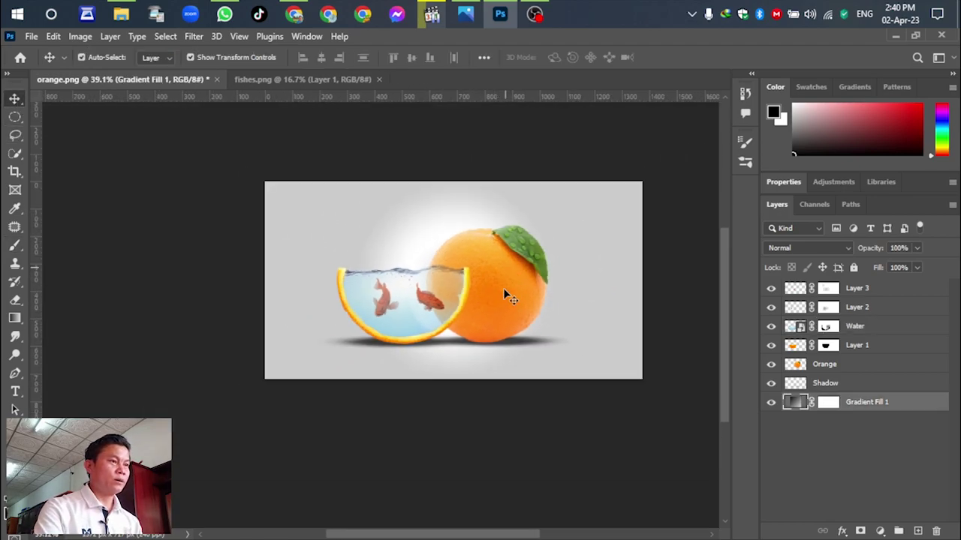
scroll(501, 289, up, 3)
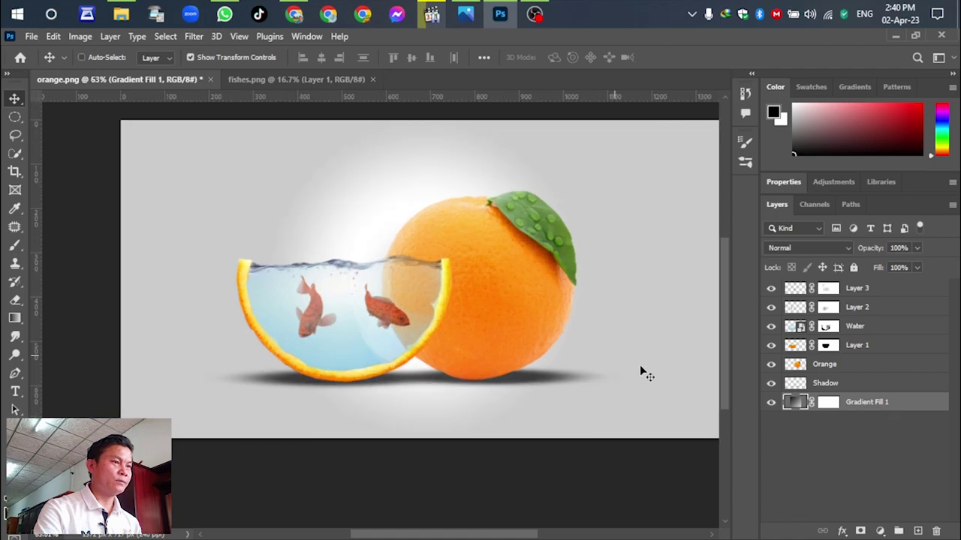
scroll(210, 378, down, 2)
scroll(341, 328, up, 2)
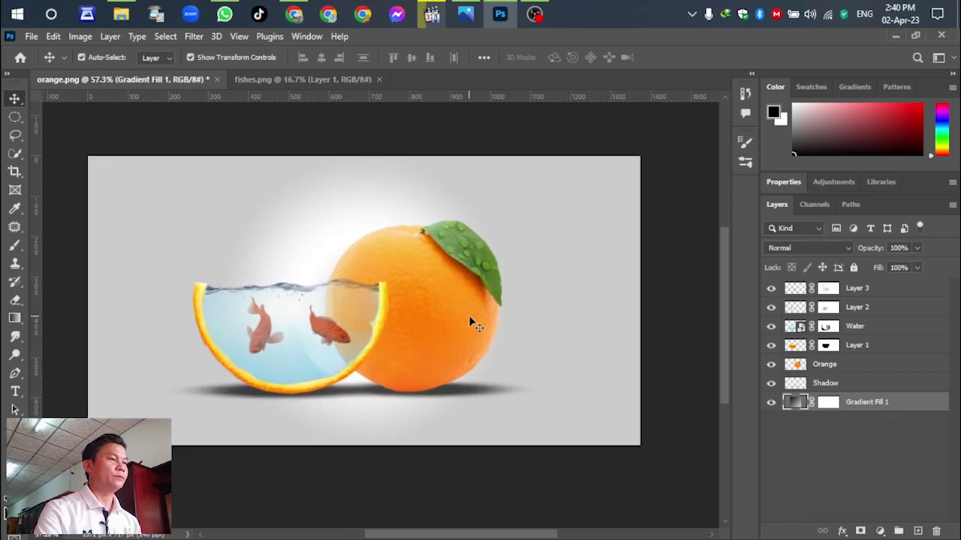
scroll(470, 315, down, 3)
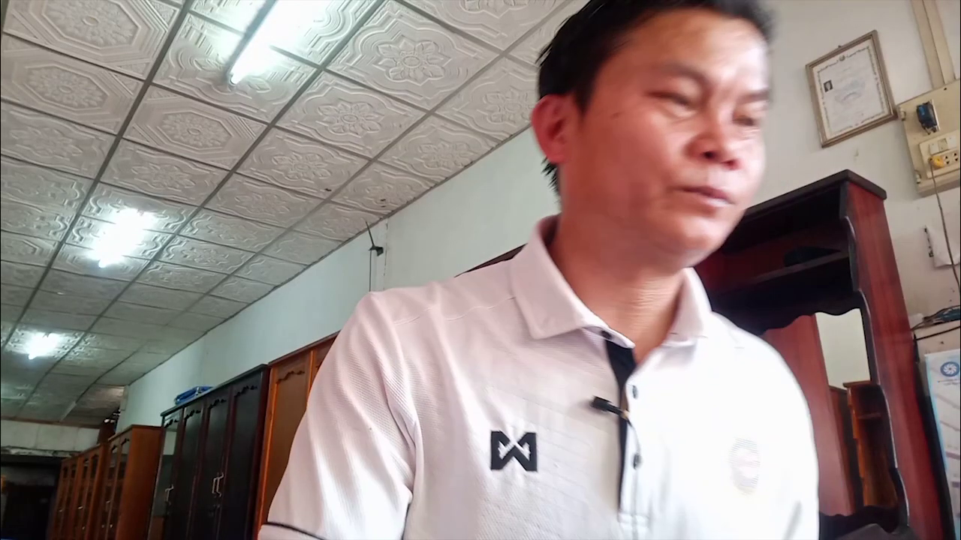